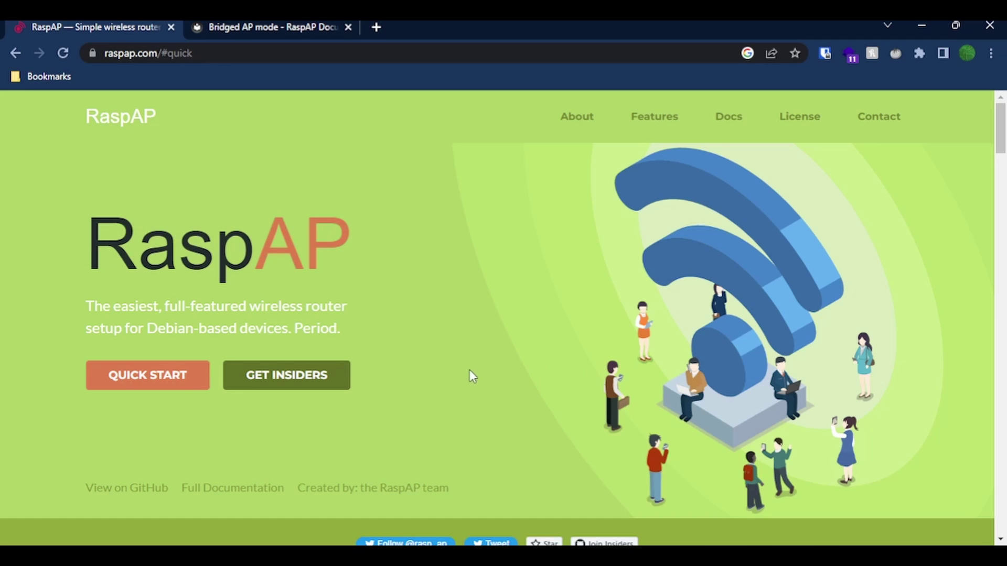
Step: Jump to Quick Start on raspap.com and review the install commands and distributions table
left_click(188, 382)
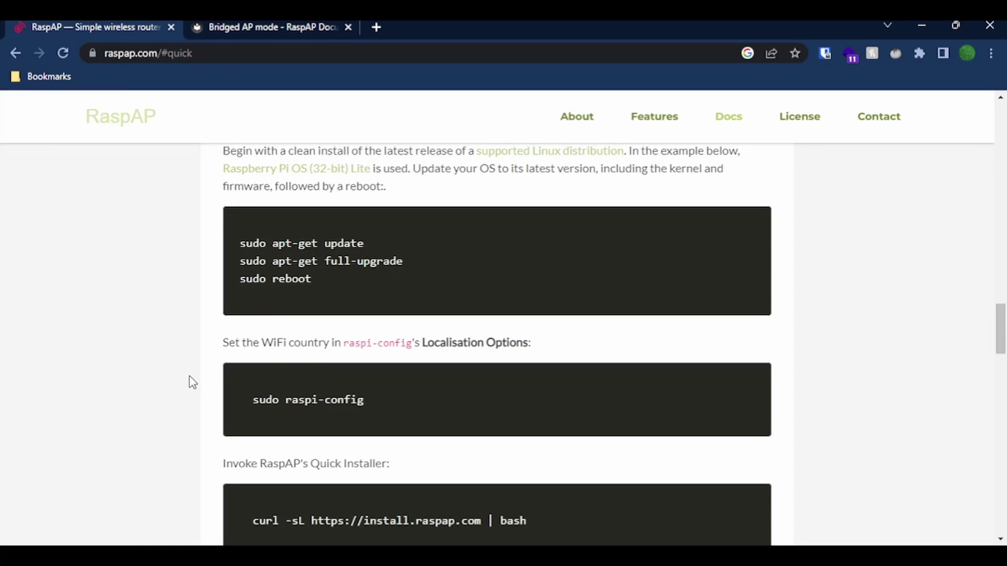
scroll(404, 329, "up", 1)
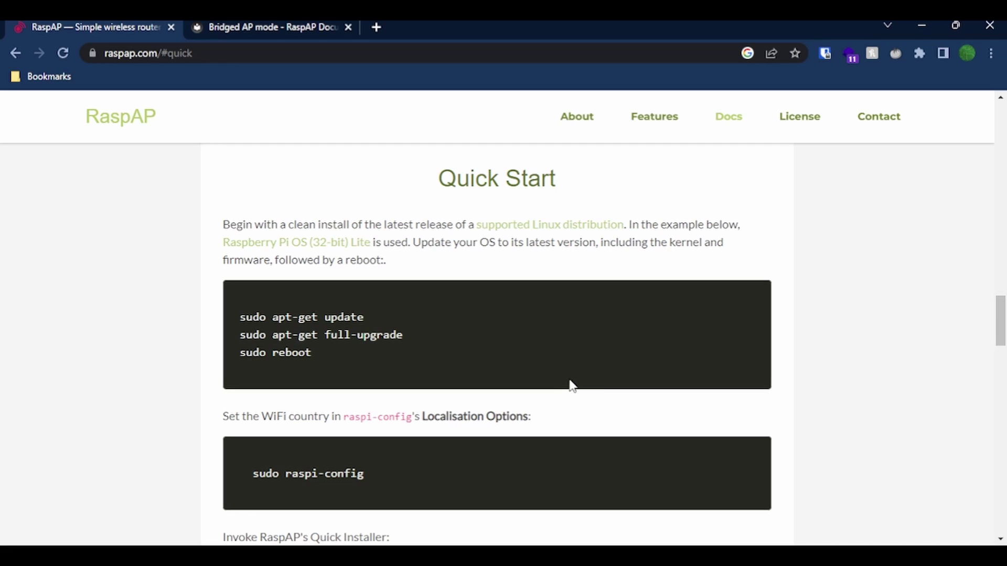
scroll(523, 295, "down", 4)
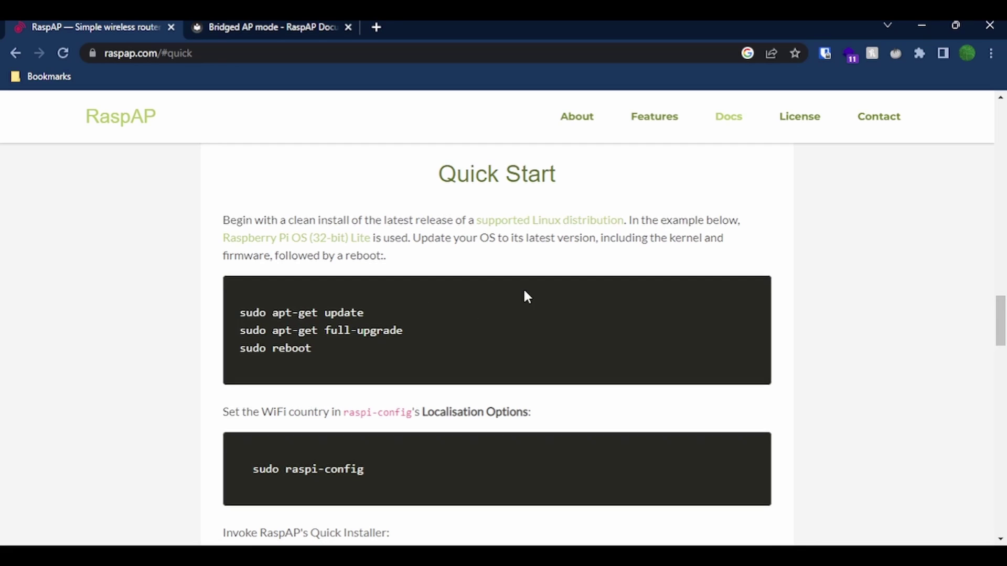
scroll(503, 390, "down", 5)
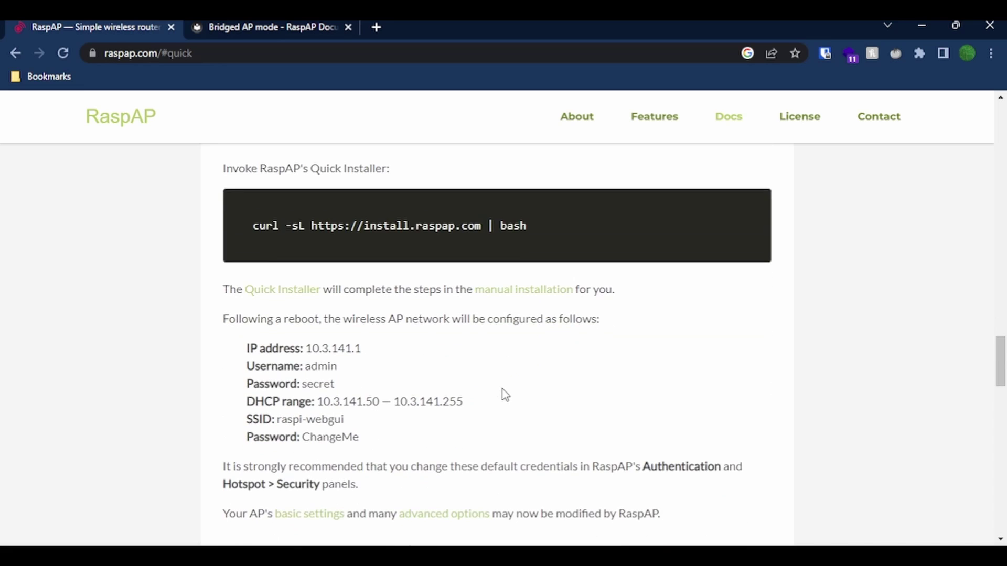
scroll(506, 396, "down", 6)
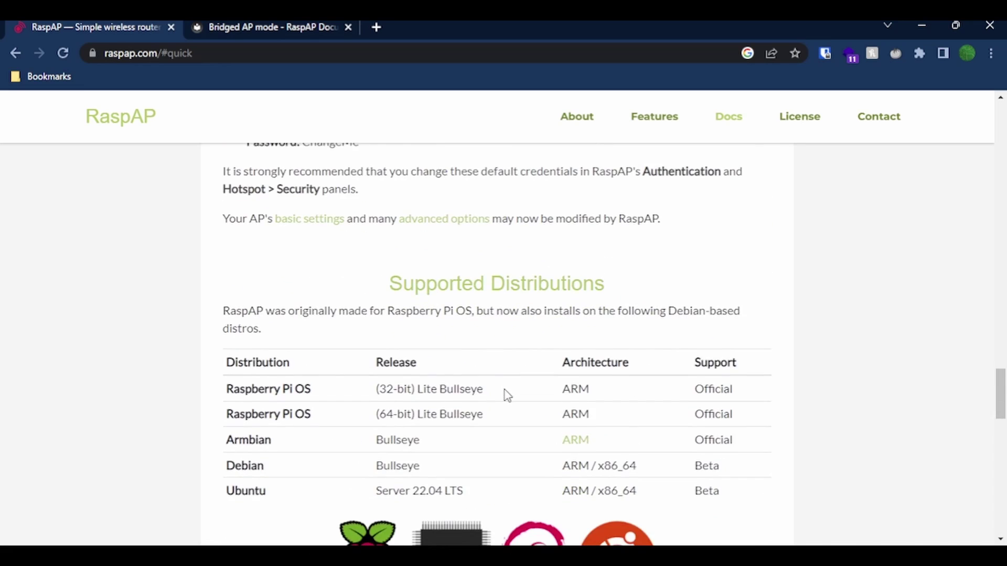
scroll(504, 404, "up", 11)
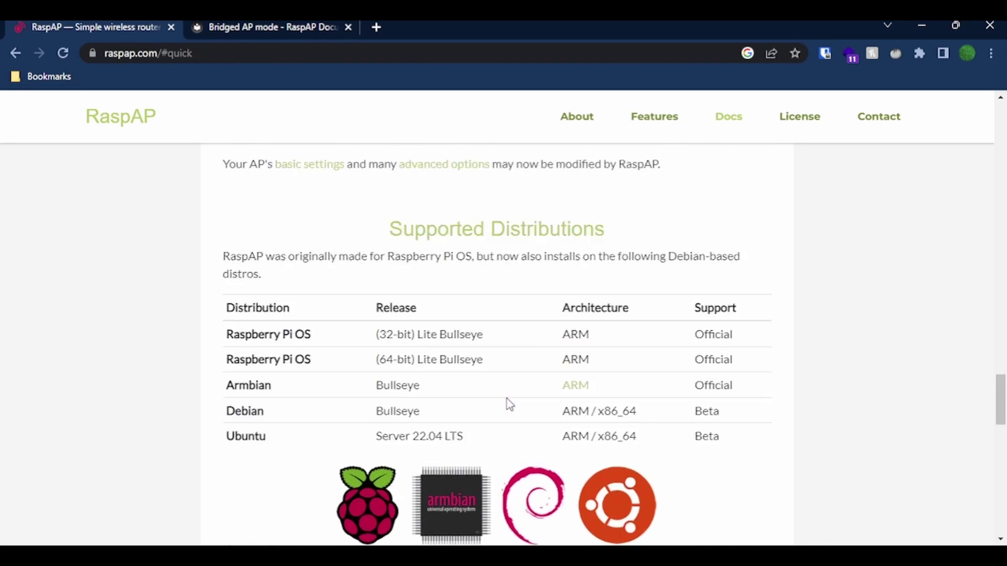
scroll(501, 397, "up", 6)
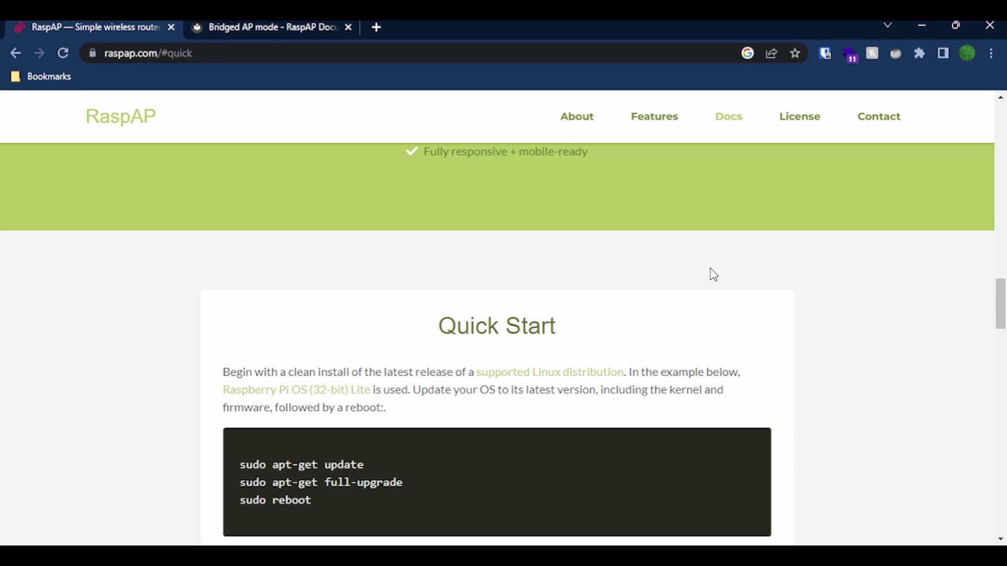
scroll(504, 325, "down", 1)
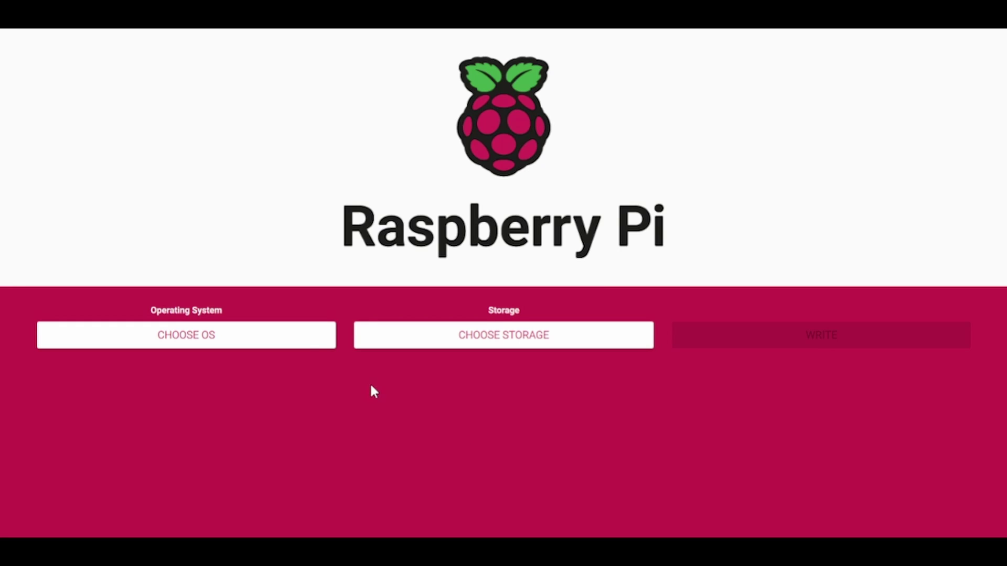
Step: Choose Raspberry Pi OS Lite (32-bit) from Raspberry Pi OS (other) and the SanDisk Ultra Fit drive
left_click(306, 342)
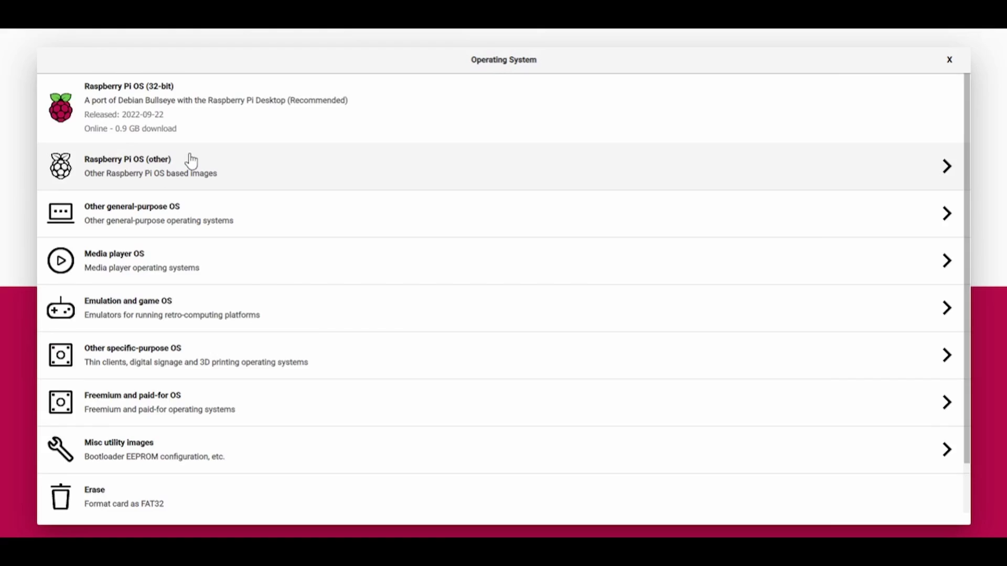
left_click(191, 160)
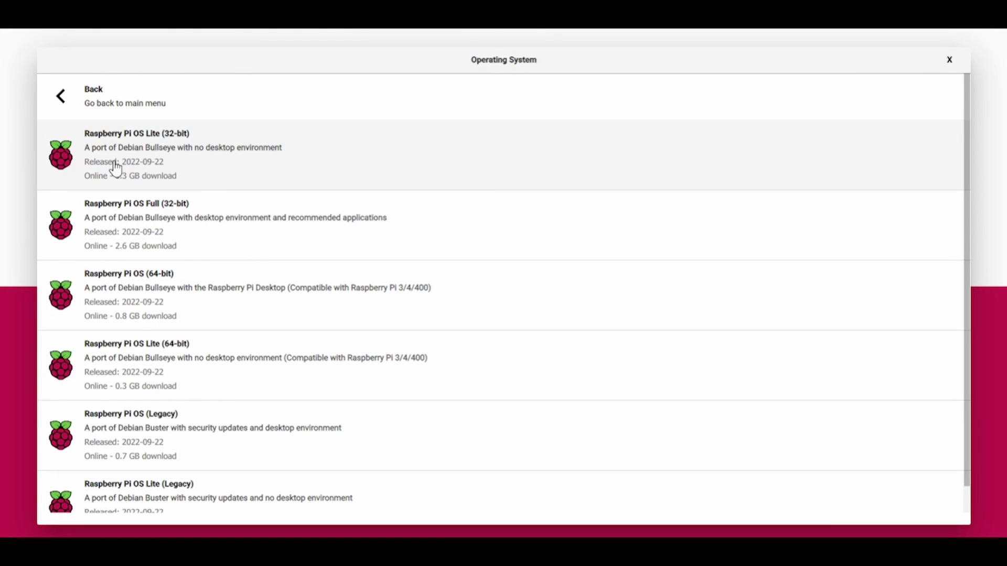
left_click(210, 160)
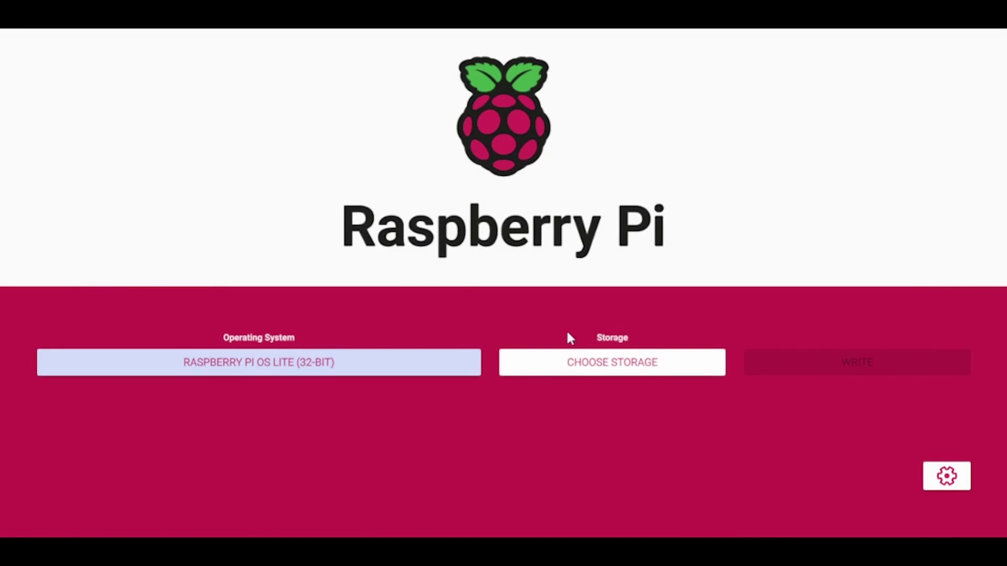
left_click(598, 362)
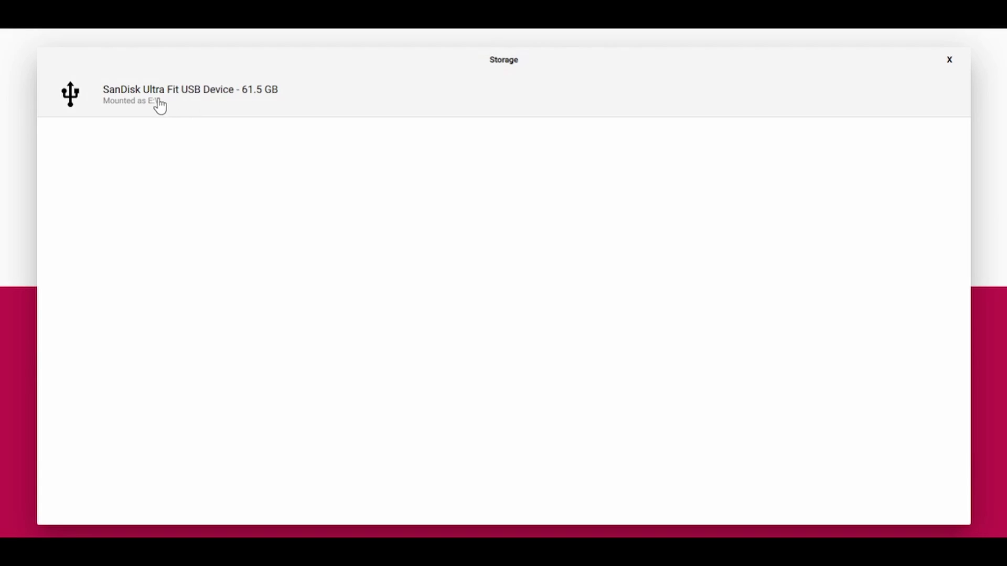
left_click(267, 103)
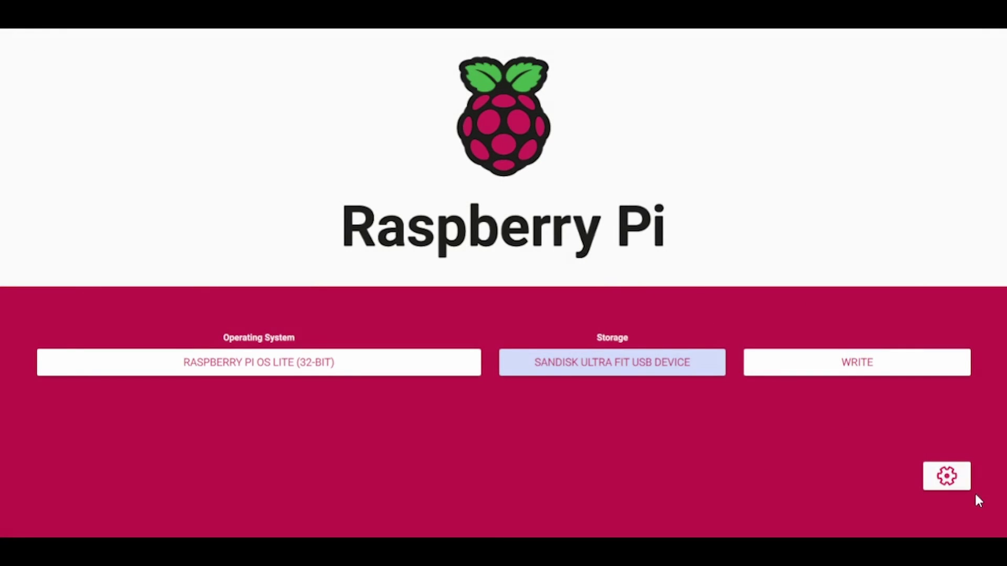
Step: Set the image's custom hostname to raspap in the customization options
left_click(949, 478)
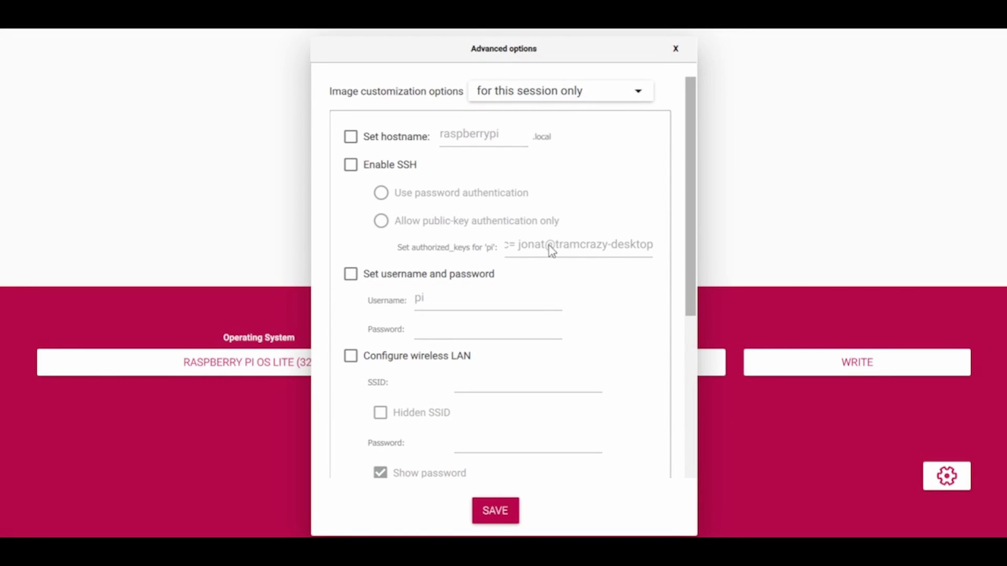
left_click(396, 141)
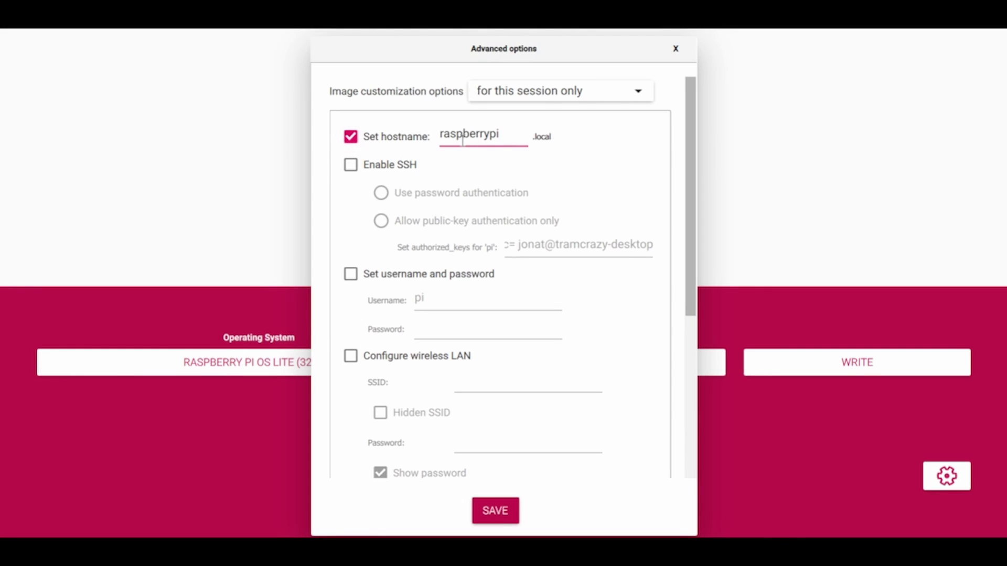
key("BackSpace")
key("BackSpace")
key("BackSpace")
key("BackSpace")
key("BackSpace")
key("BackSpace")
key("BackSpace")
type("ap")
Step: Enable SSH with public-key authentication only and save the customization
left_click(395, 167)
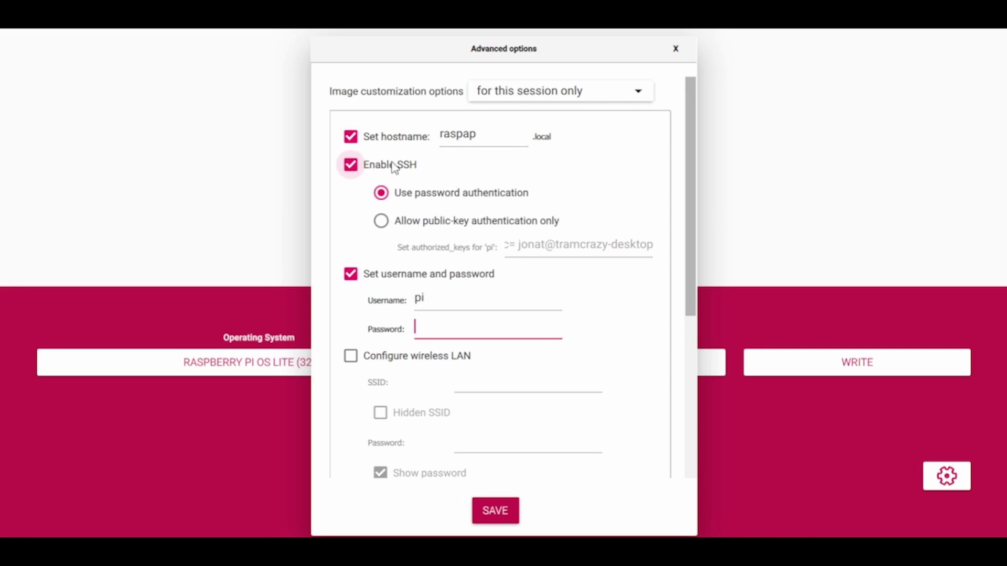
left_click(464, 226)
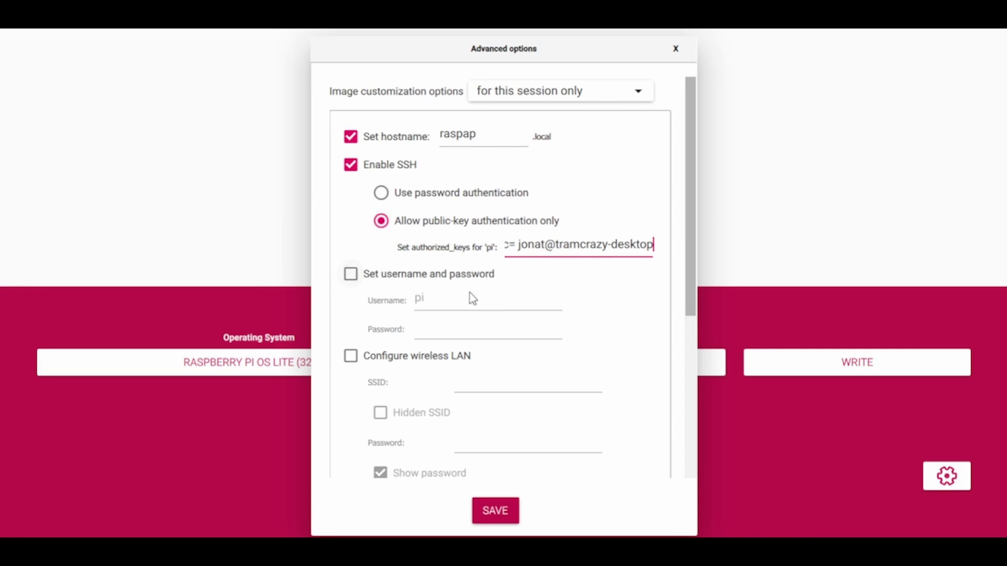
scroll(473, 275, "down", 5)
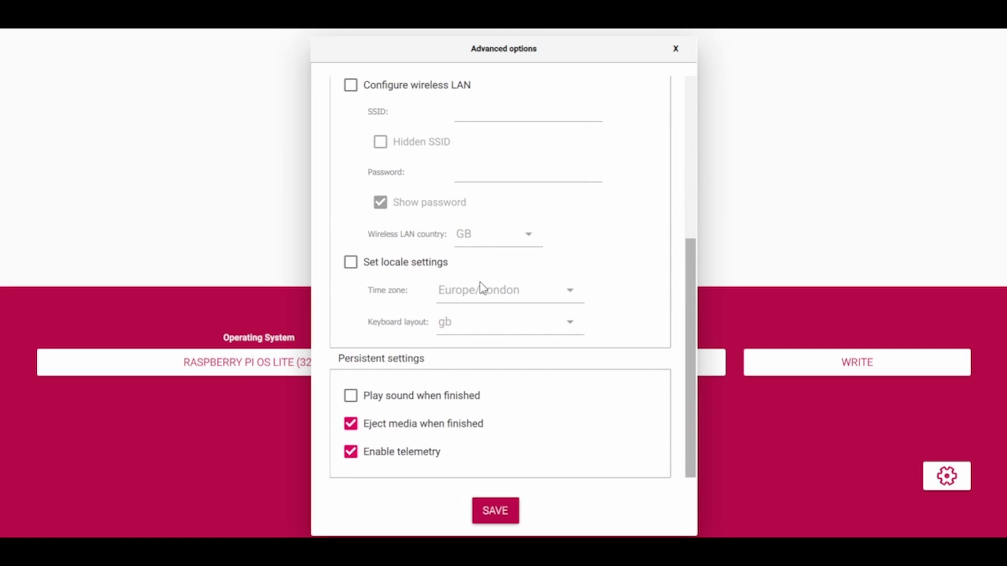
scroll(492, 322, "up", 5)
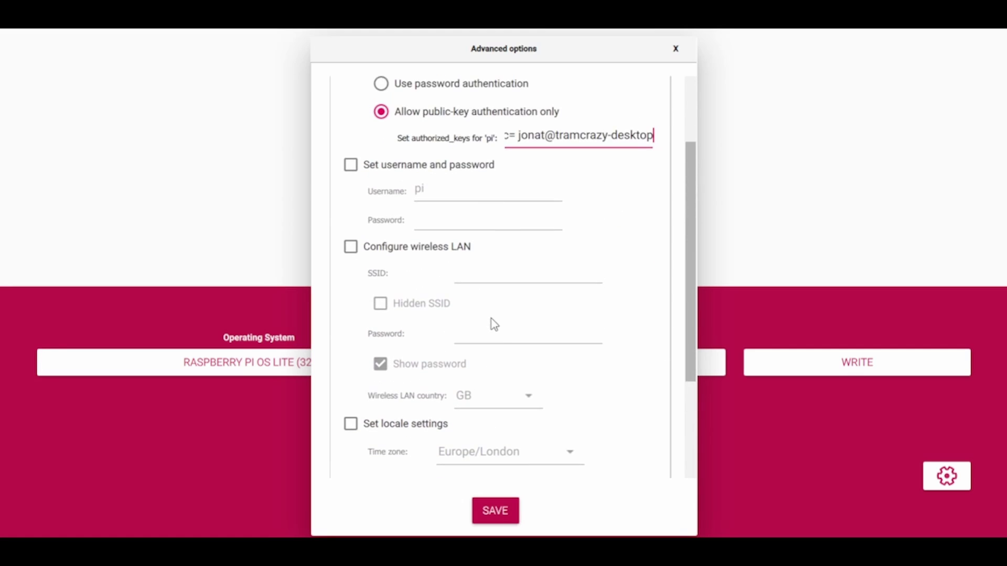
scroll(509, 341, "down", 5)
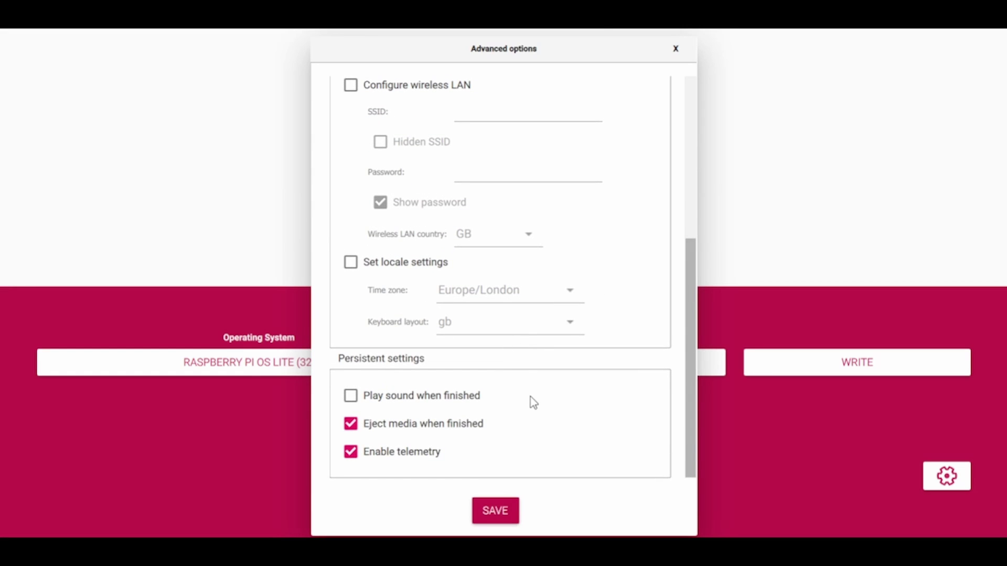
scroll(530, 375, "up", 2)
scroll(533, 378, "up", 4)
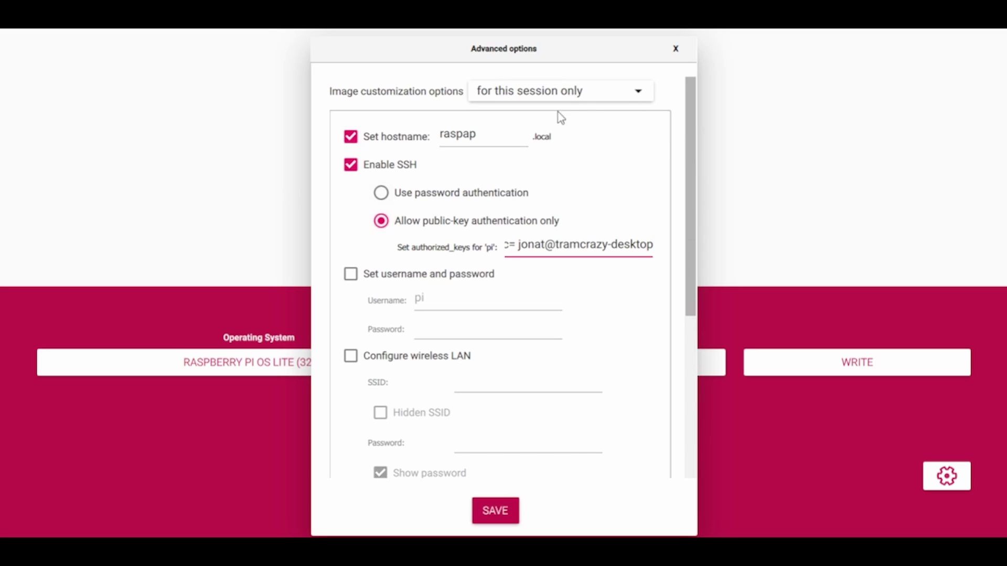
scroll(534, 399, "down", 5)
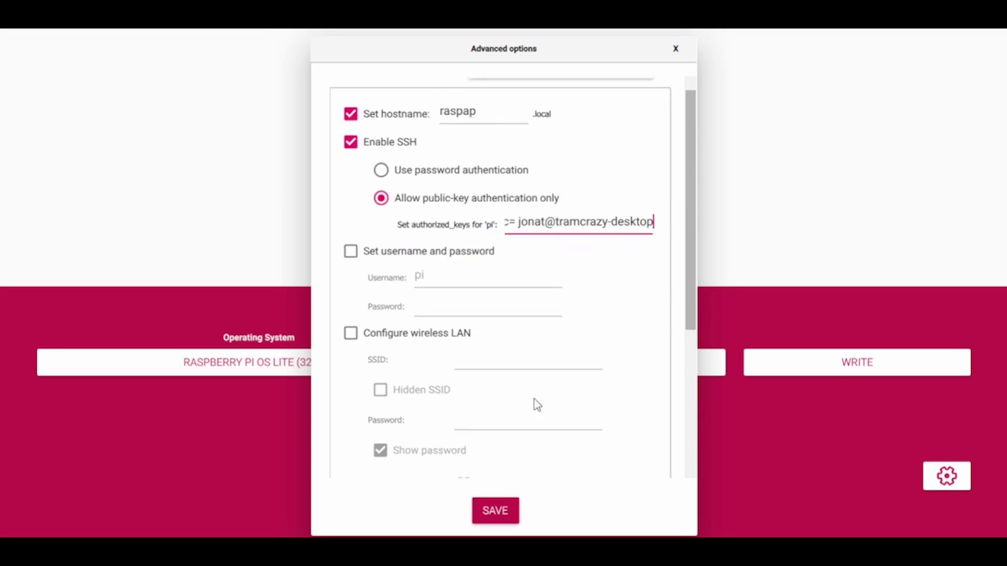
left_click(488, 516)
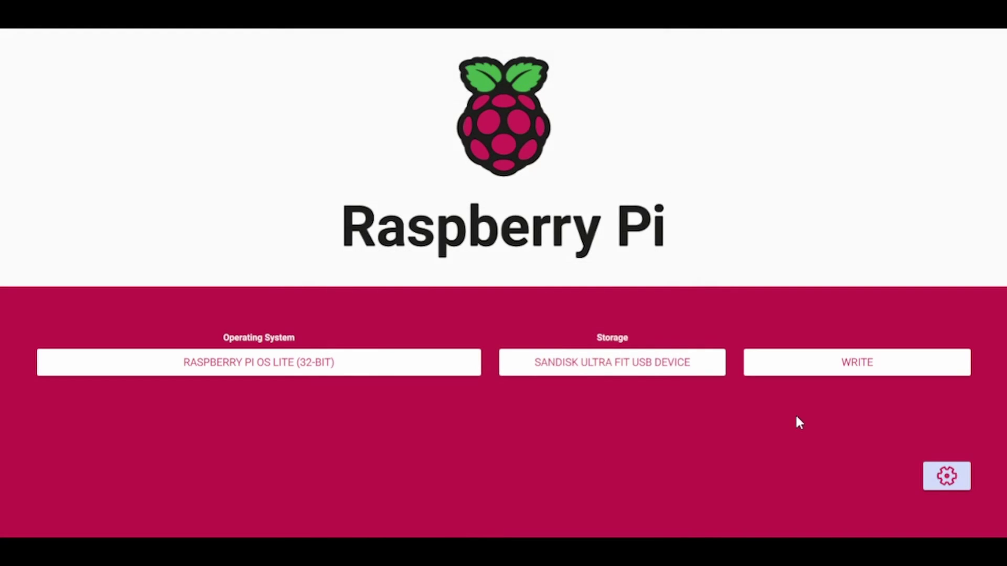
Step: Write Raspberry Pi OS Lite to the SanDisk drive, confirming the erase warning
left_click(830, 363)
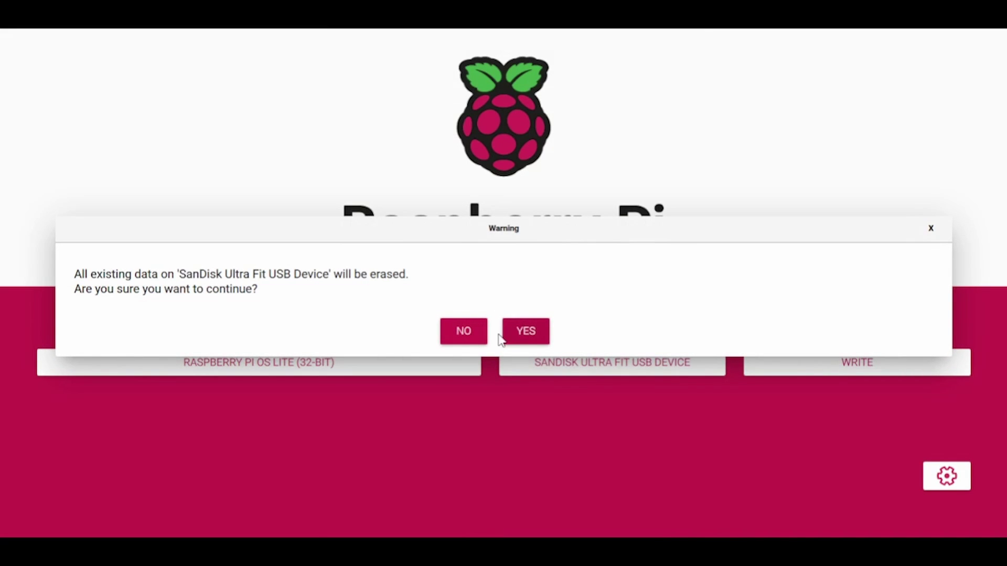
left_click(527, 335)
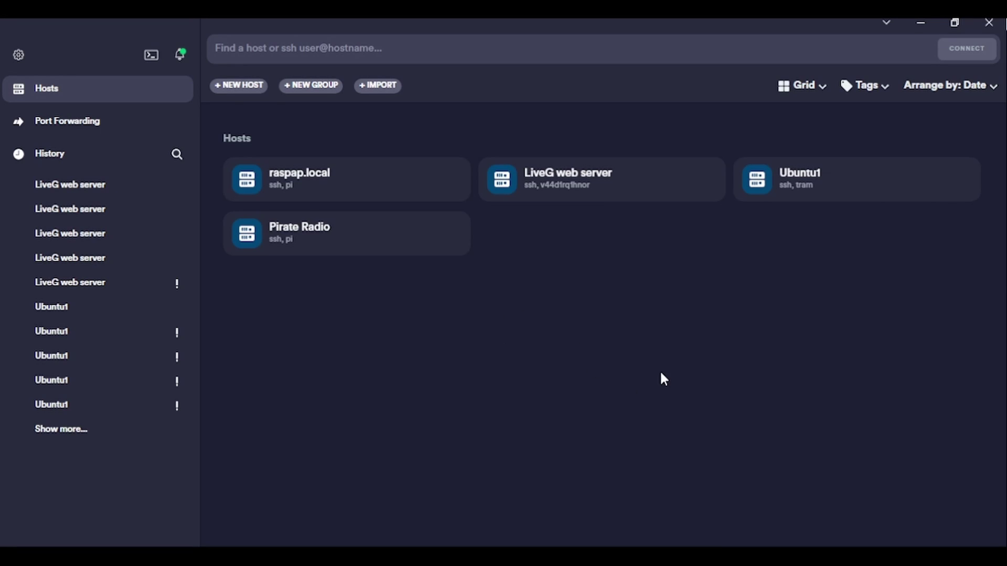
Step: Connect to raspap.local over SSH and accept its host key fingerprint
mouse_move(449, 187)
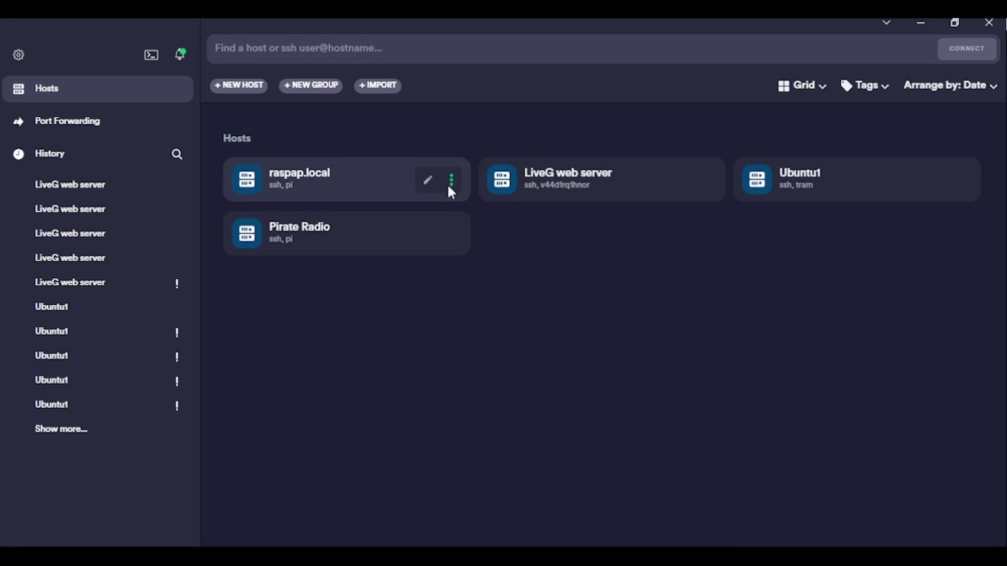
double_click(365, 180)
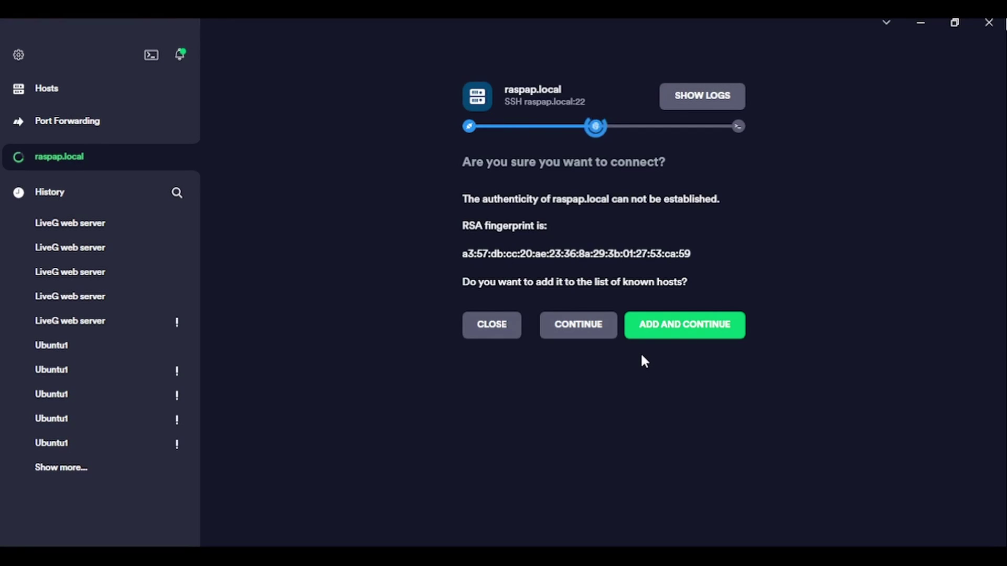
left_click(669, 328)
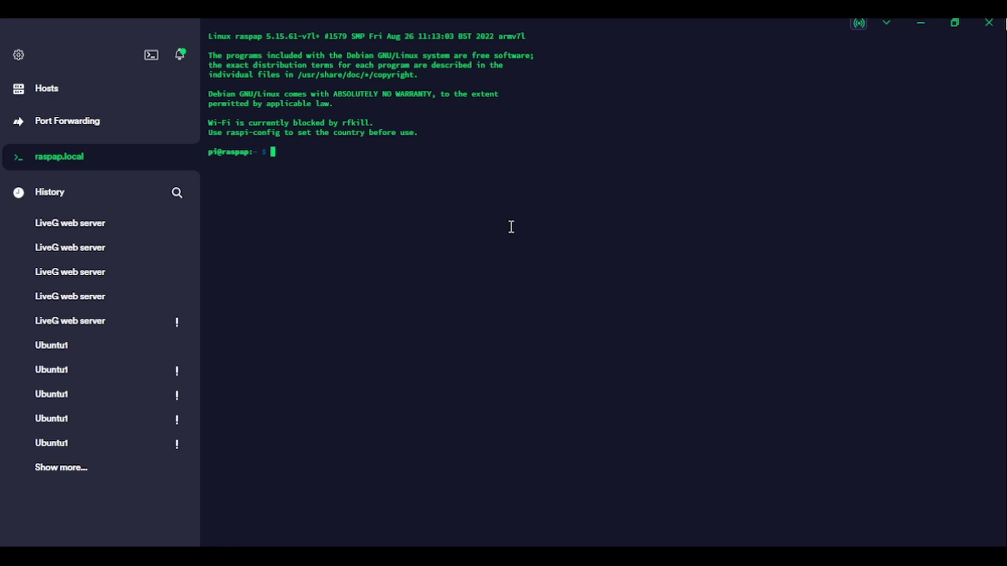
Step: Launch sudo raspi-config, correcting the mistyped 'raspi-configg' command
type("sudo raspi-configg")
key("Return")
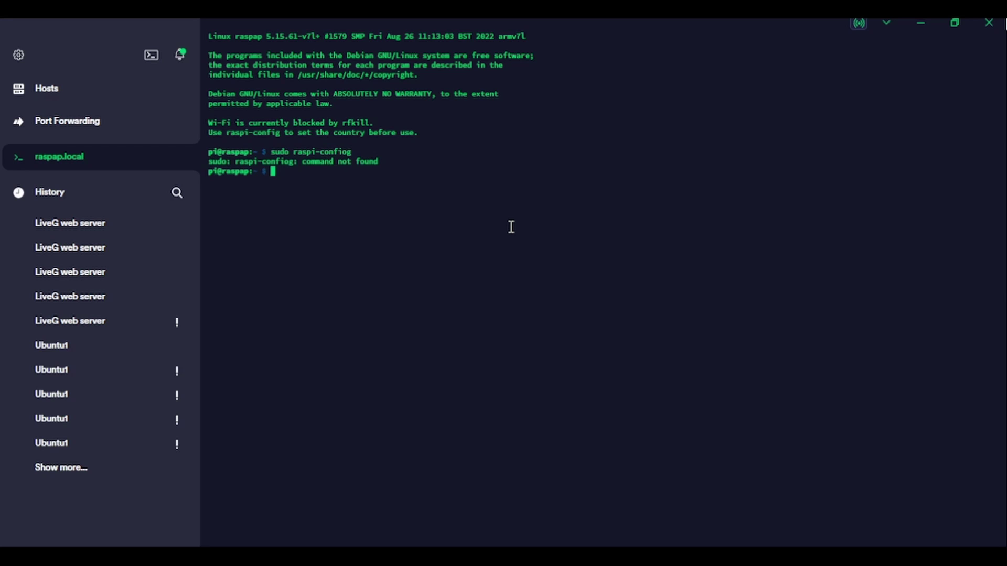
key("Up")
key("BackSpace")
key("Return")
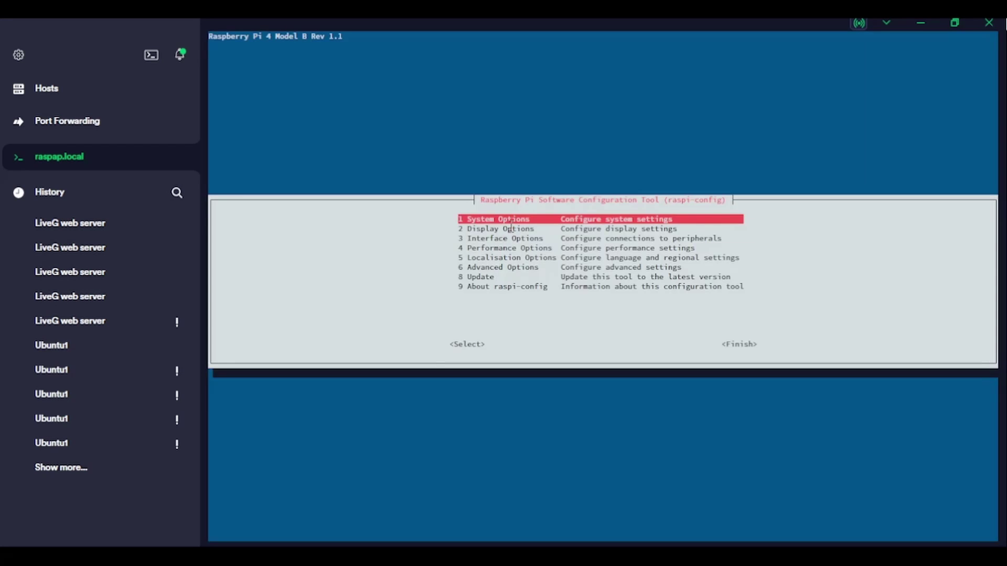
Step: Generate the en_GB.UTF-8 UTF-8 locale and make en_GB.UTF-8 the default
key("Down")
key("Down")
key("Down")
key("Down")
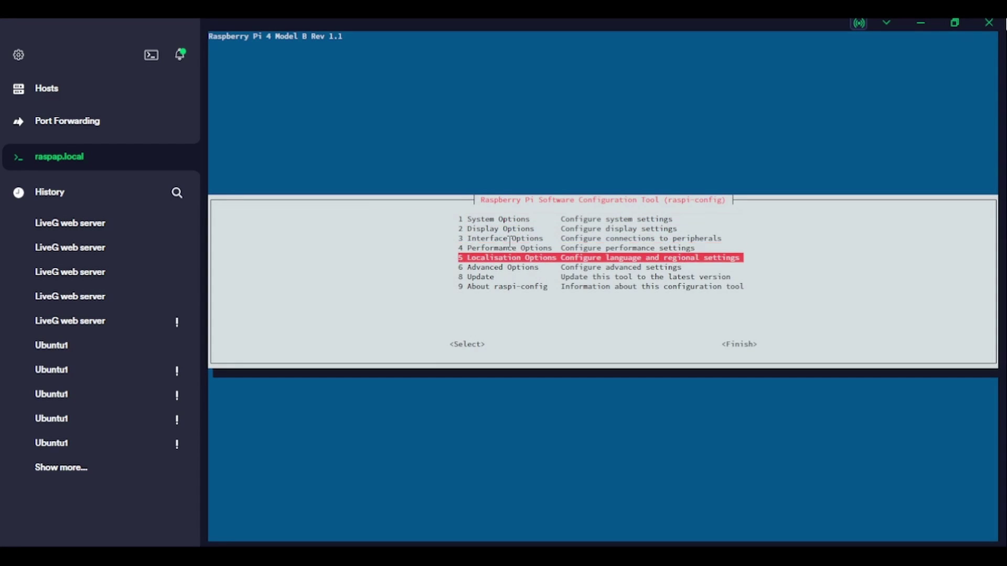
key("Return")
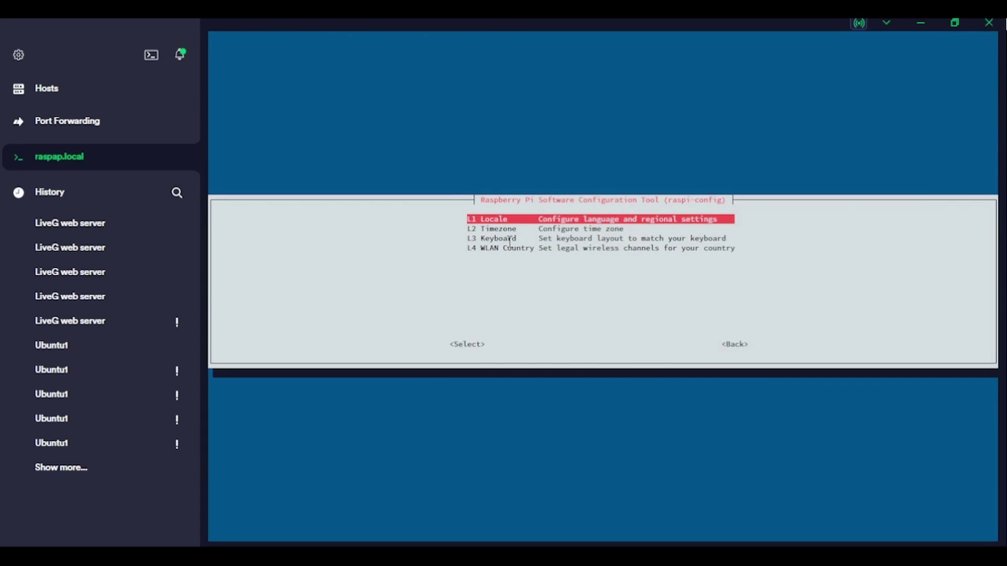
key("Return")
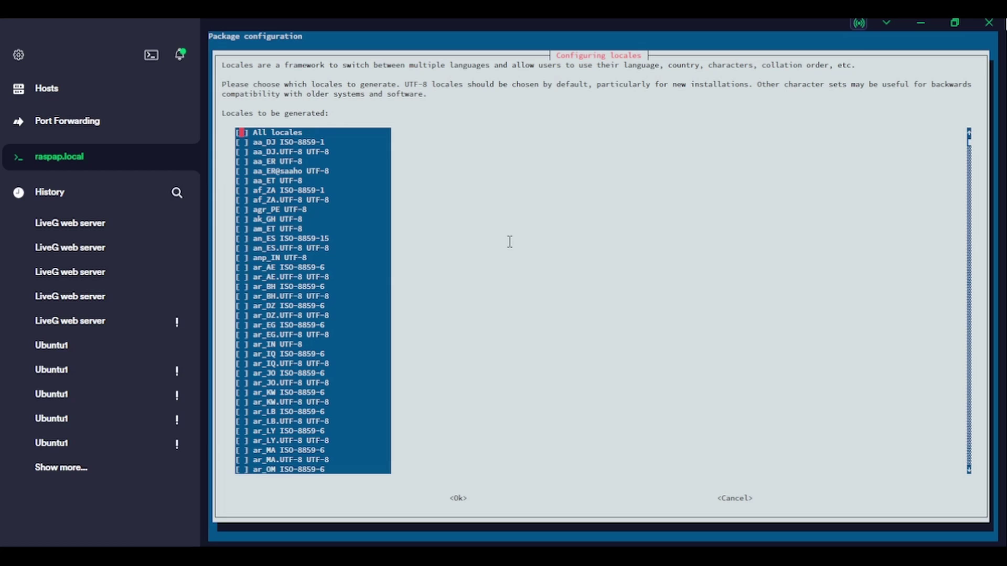
key("Down")
key("Down")
key("Down")
key("Down")
key("Down")
key("Down")
key("Down")
key("Down")
key("Down")
key("Down")
key("Down")
key("Down")
key("Down")
key("Down")
key("Down")
key("Down")
key("Down")
key("Down")
key("Down")
key("Down")
key("Down")
key("Down")
key("Down")
key("Down")
key("Down")
key("Down")
key("Down")
key("Down")
key("Down")
key("Down")
key("Down")
key("Down")
key("Down")
key("Down")
key("Down")
key("Down")
key("Down")
key("Down")
key("Down")
key("Down")
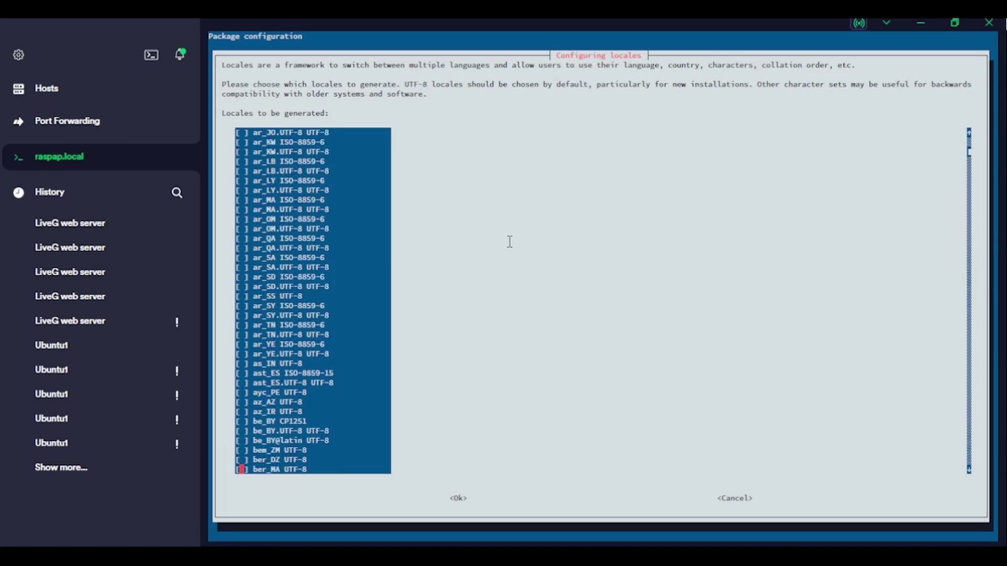
key("Down")
key("Down")
key("Down")
key("Down")
key("Down")
key("Down")
key("Down")
key("Down")
key("Down")
key("Down")
key("Down")
key("Down")
key("Down")
key("Down")
key("Down")
key("Down")
key("Down")
key("Down")
key("Down")
key("Down")
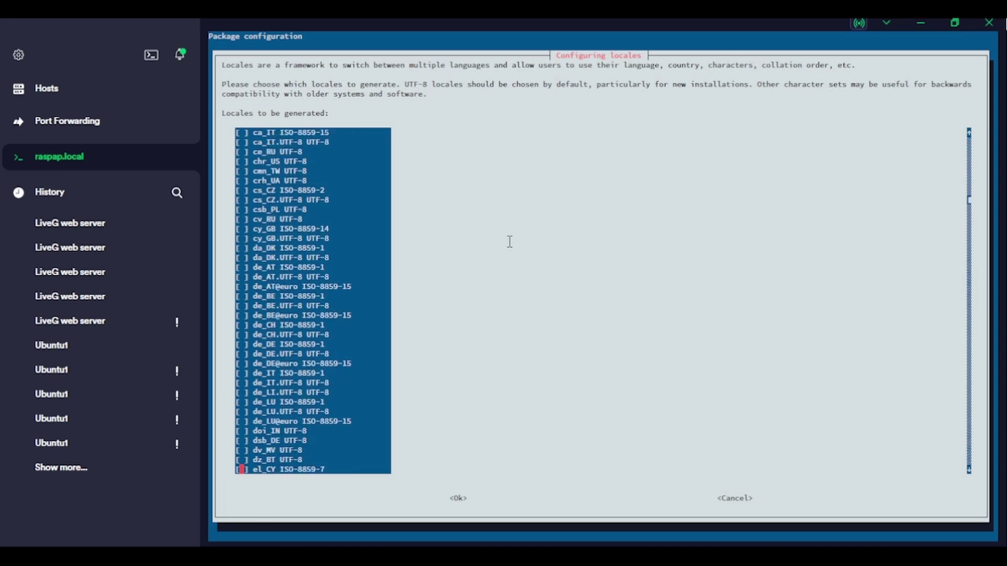
key("Down")
key("Down")
key("Down")
key("Down")
key("Down")
key("Down")
key("Down")
key("Down")
key("Down")
key("Down")
key("Down")
key("Down")
key("Down")
key("Down")
key("Down")
key("Down")
key("Down")
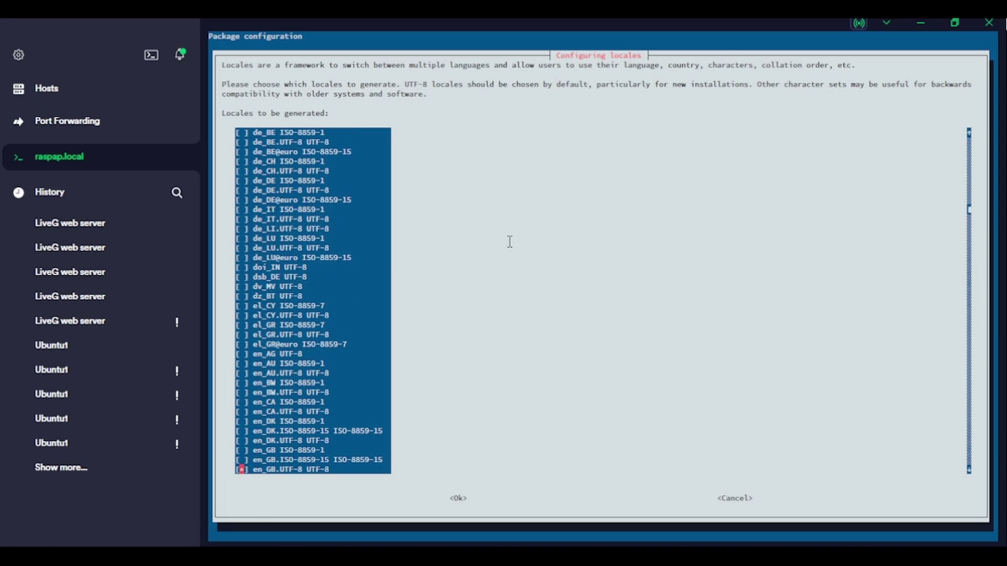
key("Down")
key("Down")
key("Up")
key("Up")
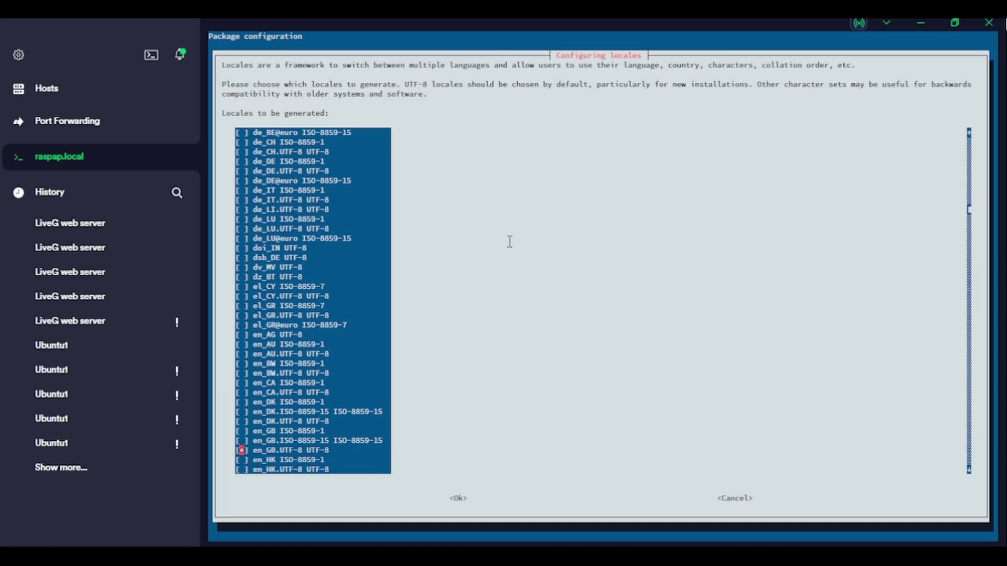
key("Return")
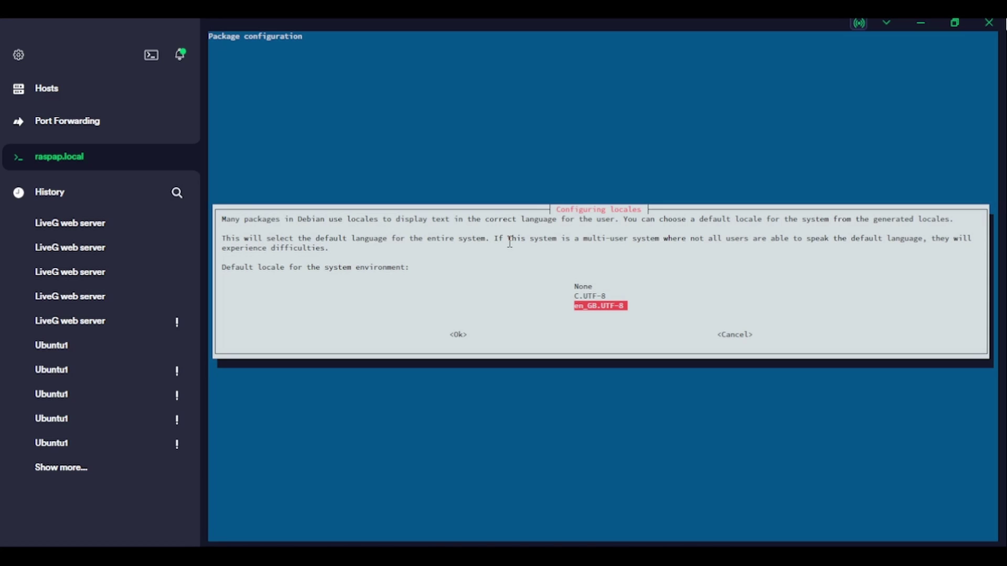
key("Return")
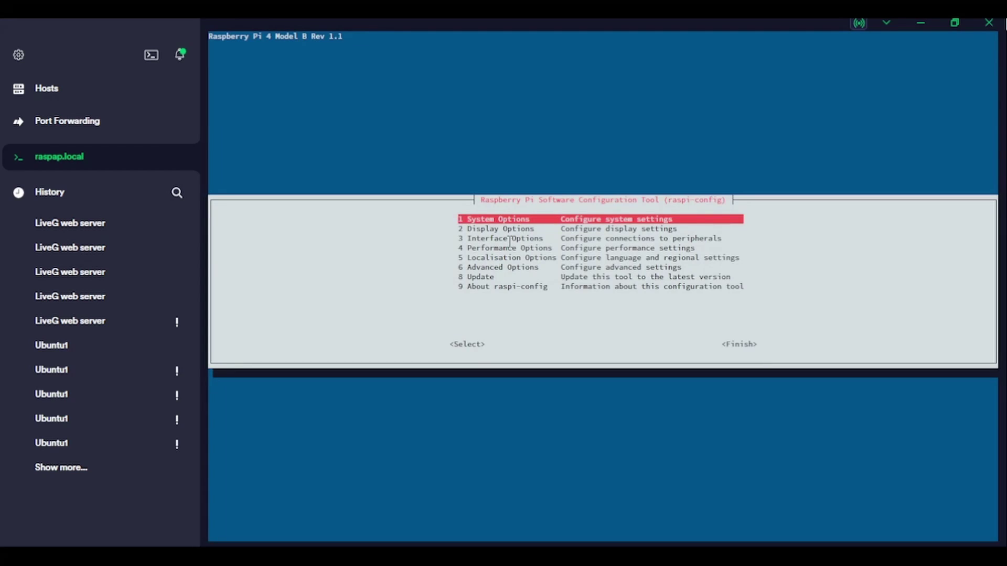
key("Down")
key("Down")
key("Down")
key("Down")
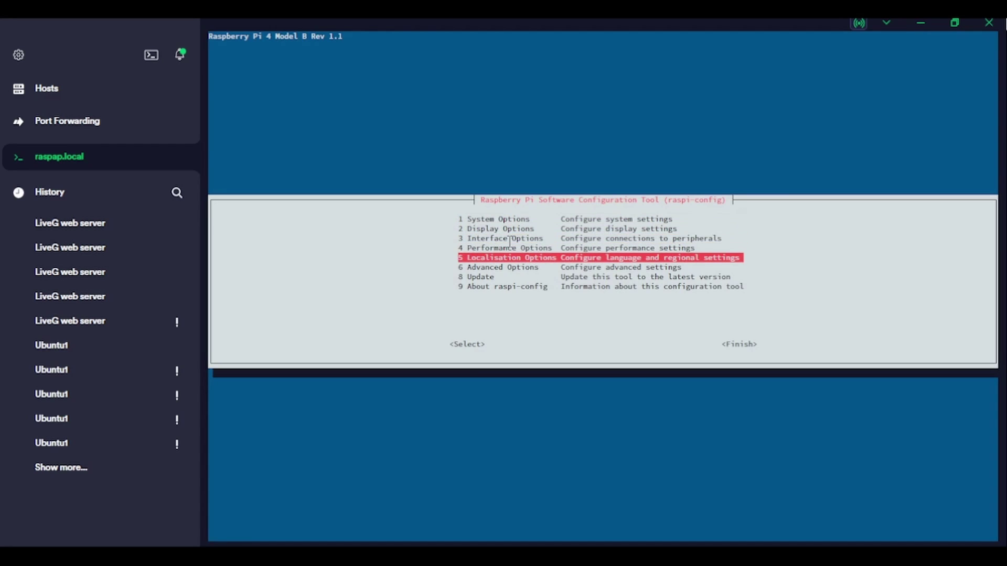
Step: Set the Pi's time zone to Europe/London
key("Return")
key("Down")
key("Return")
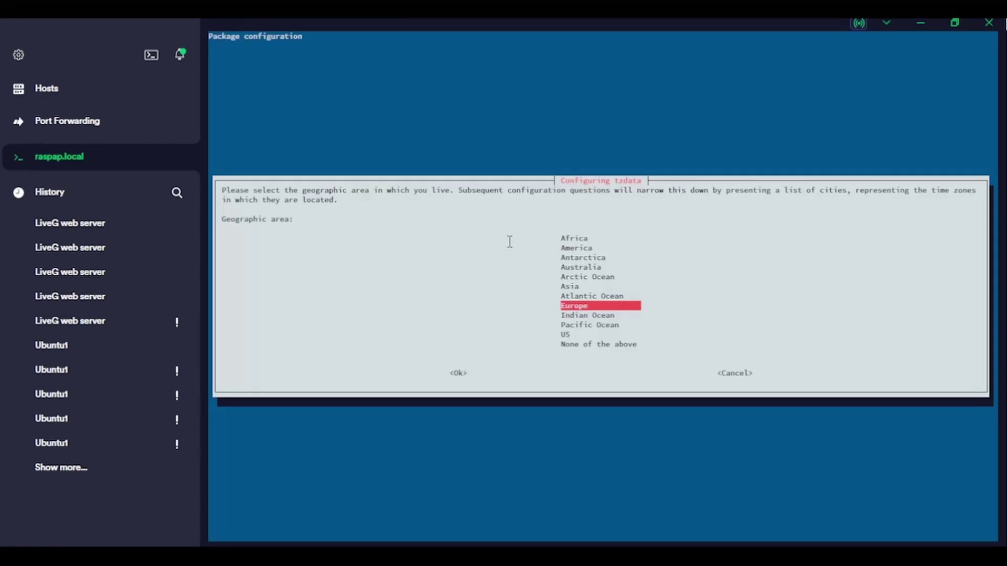
key("Return")
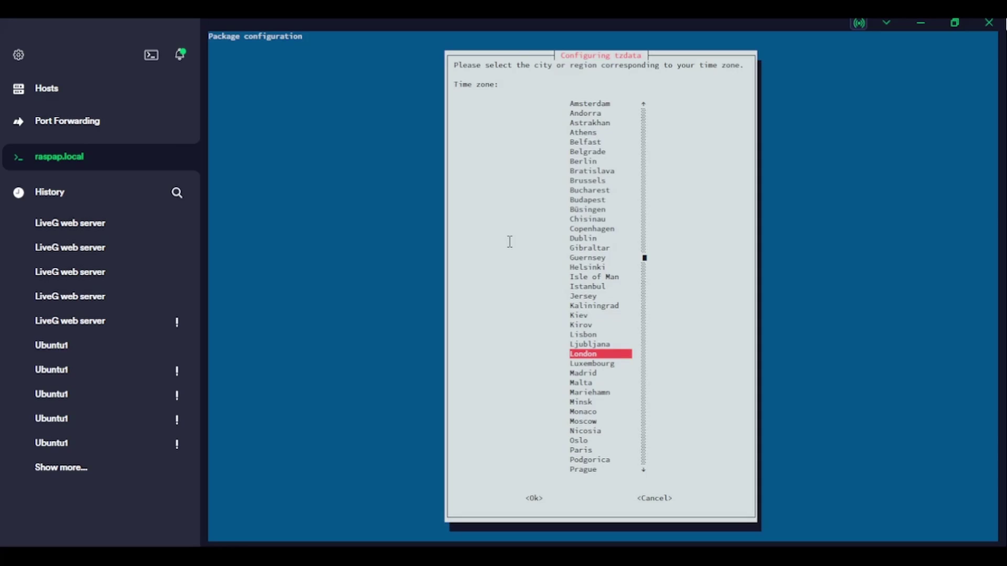
key("Return")
Step: Apply the keyboard layout setting from Localisation Options
key("Down")
key("Down")
key("Down")
key("Down")
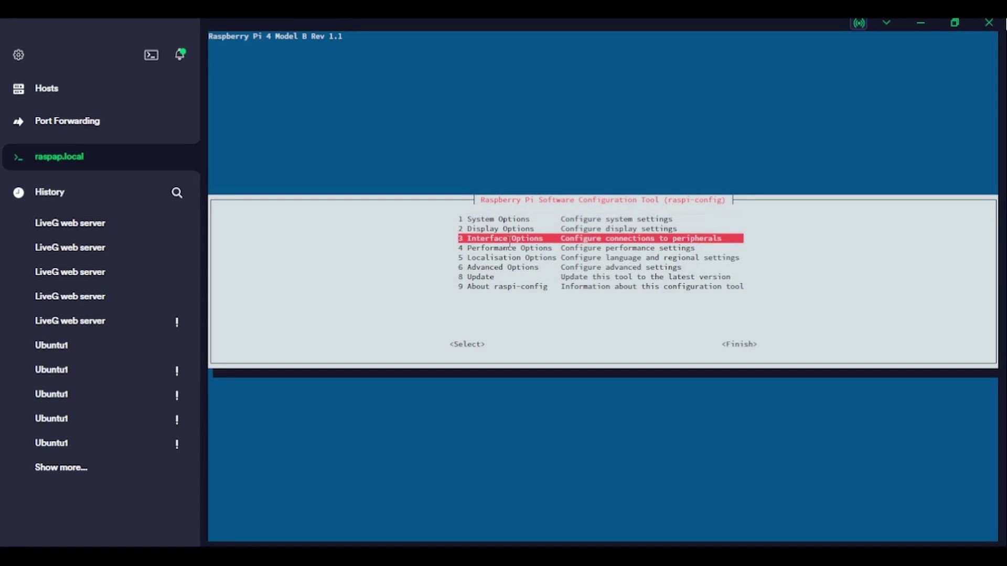
key("Return")
key("Down")
key("Down")
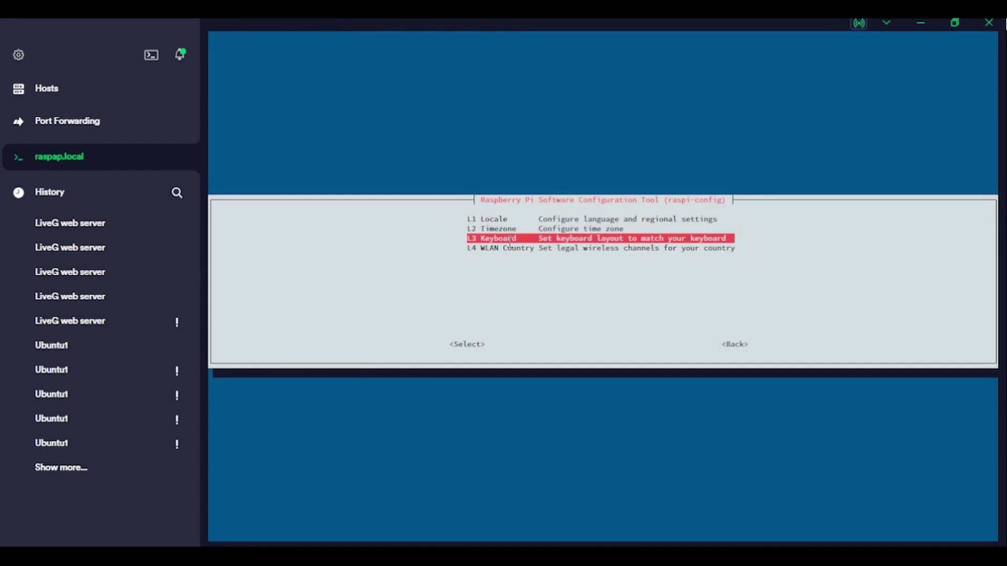
key("Return")
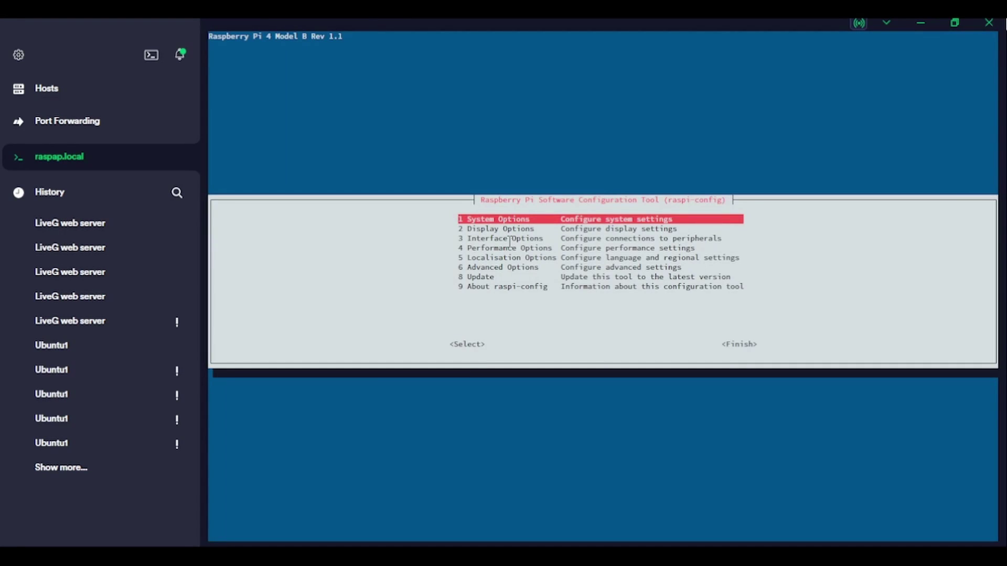
Step: Set the Wi-Fi country to GB Britain (UK) and move to Finish in raspi-config
key("Down")
key("Down")
key("Down")
key("Down")
key("Return")
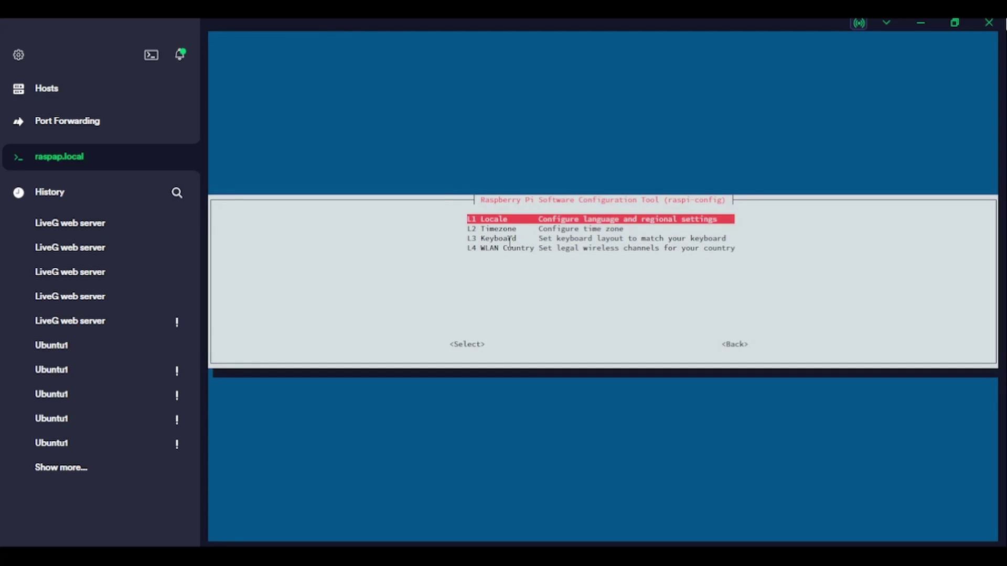
key("Down")
key("Down")
key("Down")
key("Return")
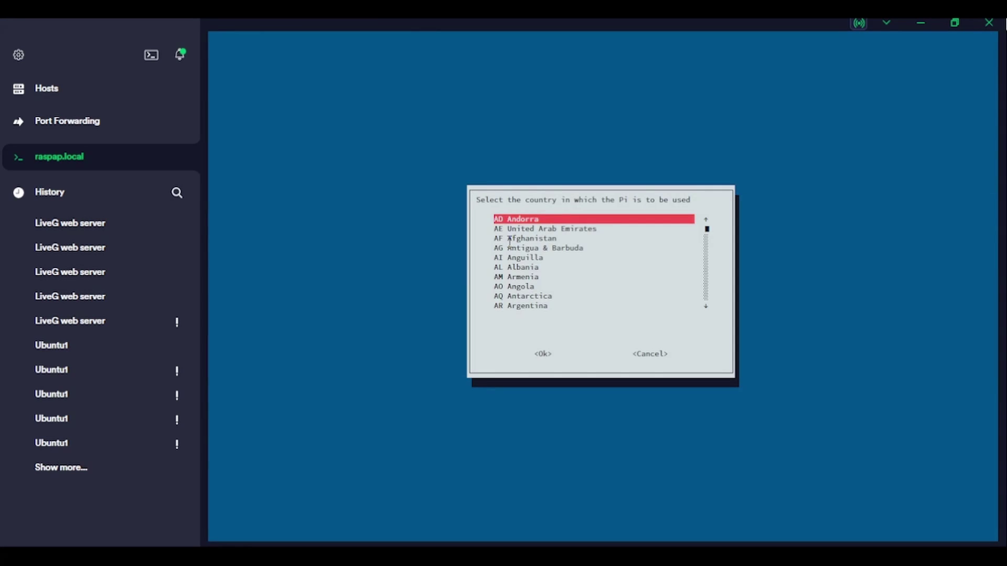
key("Down")
key("Down")
key("Down")
key("Down")
key("Down")
key("Down")
key("Down")
key("Down")
key("Down")
key("Down")
key("Down")
key("Down")
key("Down")
key("Down")
key("Down")
key("Down")
key("Down")
key("Down")
key("Down")
key("Down")
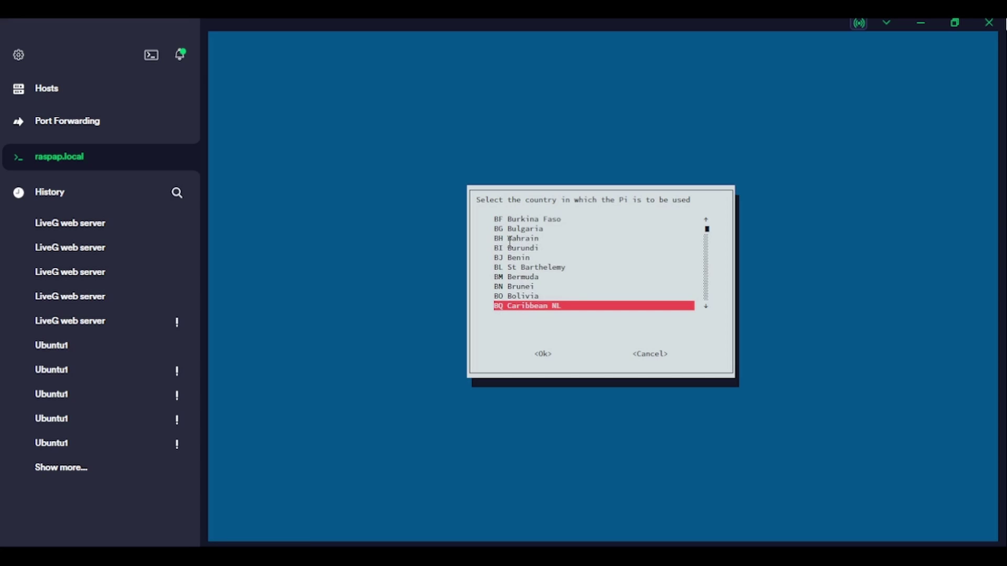
key("Down")
key("Down")
key("Down")
key("Down")
key("Down")
key("Down")
key("Down")
key("Down")
key("Down")
key("Down")
key("Down")
key("Down")
key("Down")
key("Down")
key("Down")
key("Down")
key("Down")
key("Down")
key("Down")
key("Down")
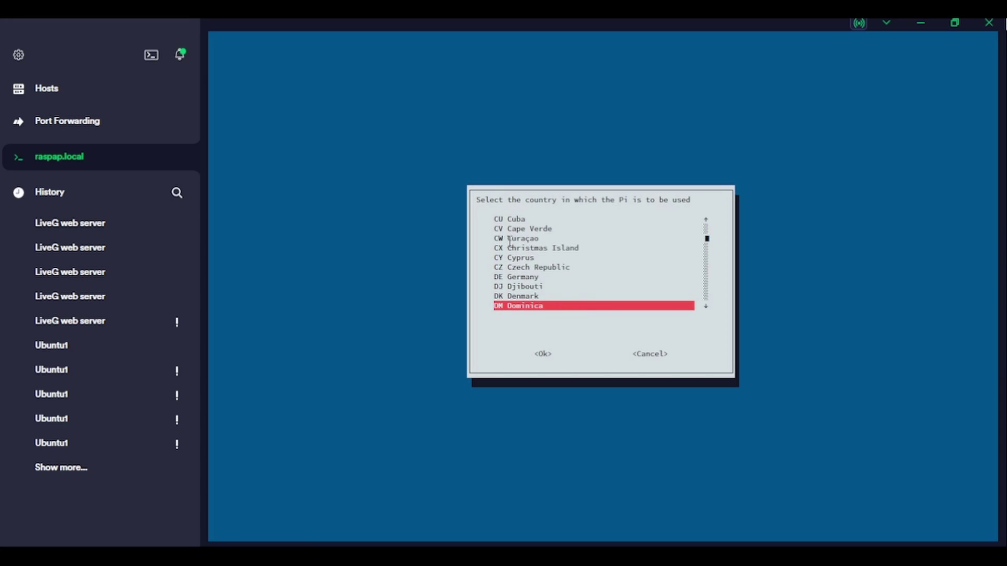
key("Down")
key("Down")
key("Down")
key("Down")
key("Down")
key("Down")
key("Down")
key("Down")
key("Down")
key("Down")
key("Down")
key("Down")
key("Down")
key("Down")
key("Down")
key("Down")
key("Down")
key("Down")
key("Down")
key("Down")
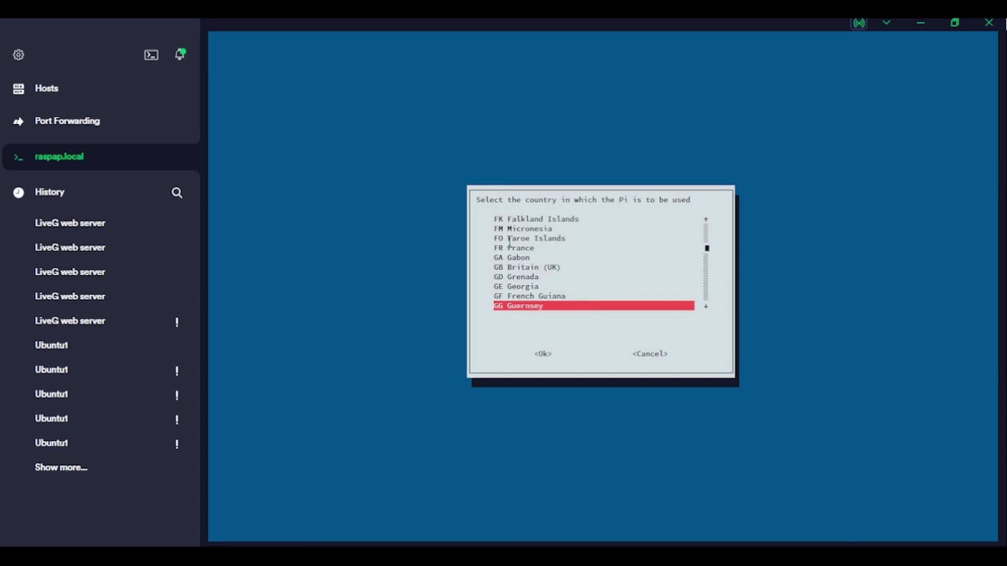
key("Up")
key("Up")
key("Up")
key("Up")
key("Return")
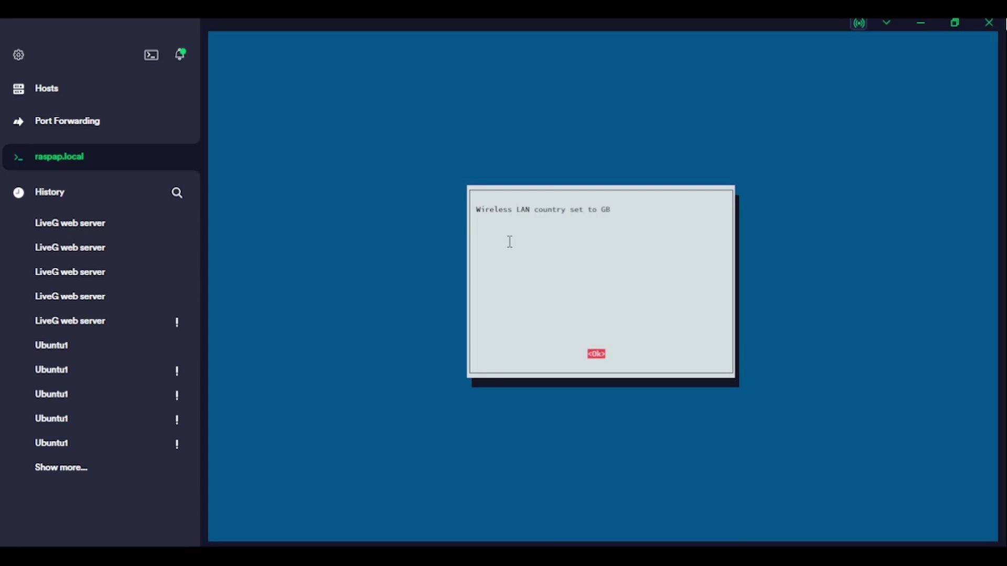
key("Return")
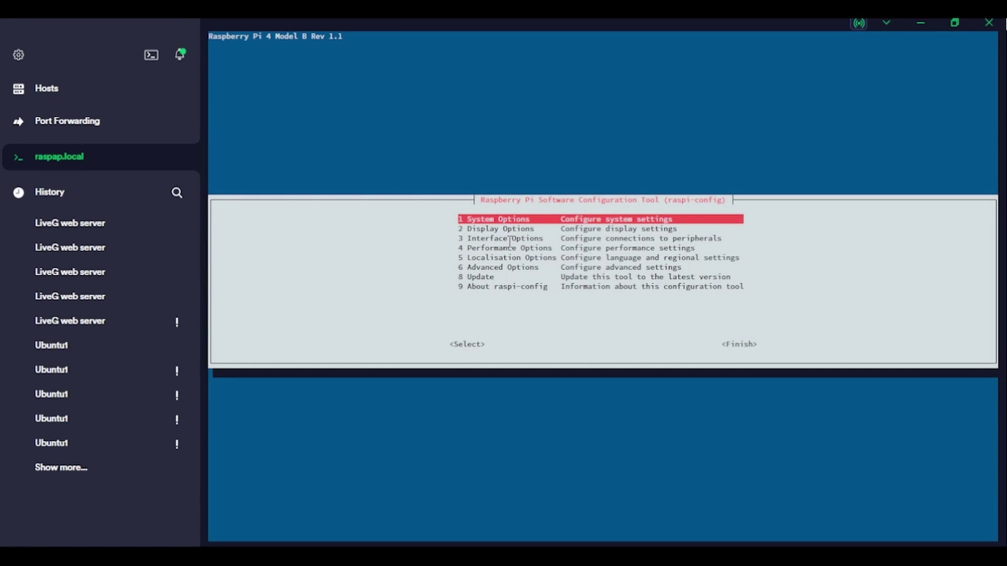
key("Down")
key("Down")
key("Down")
key("Down")
key("Down")
key("Down")
key("Down")
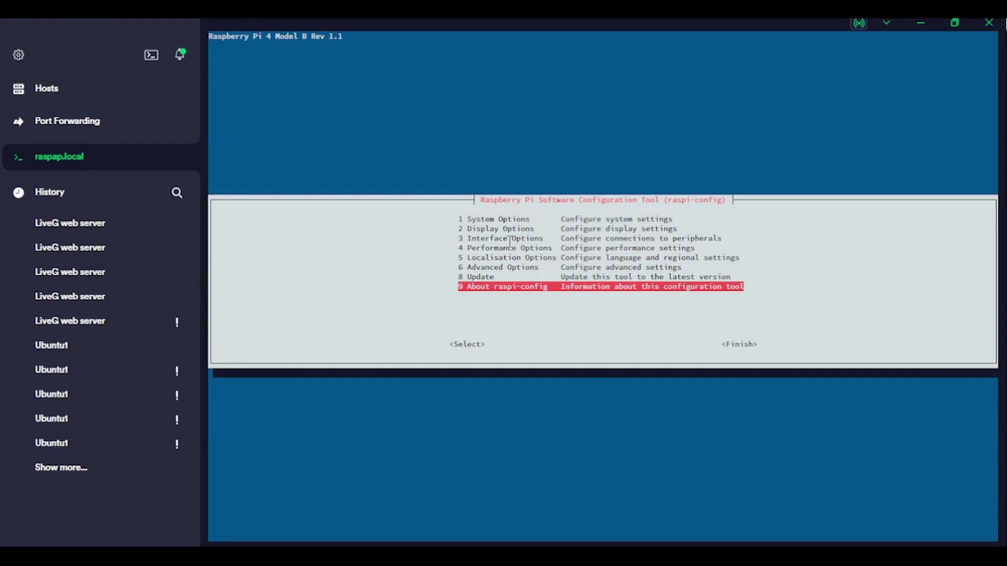
key("Tab")
key("Tab")
Step: Exit raspi-config and reboot the Pi with sudo reboot
key("Return")
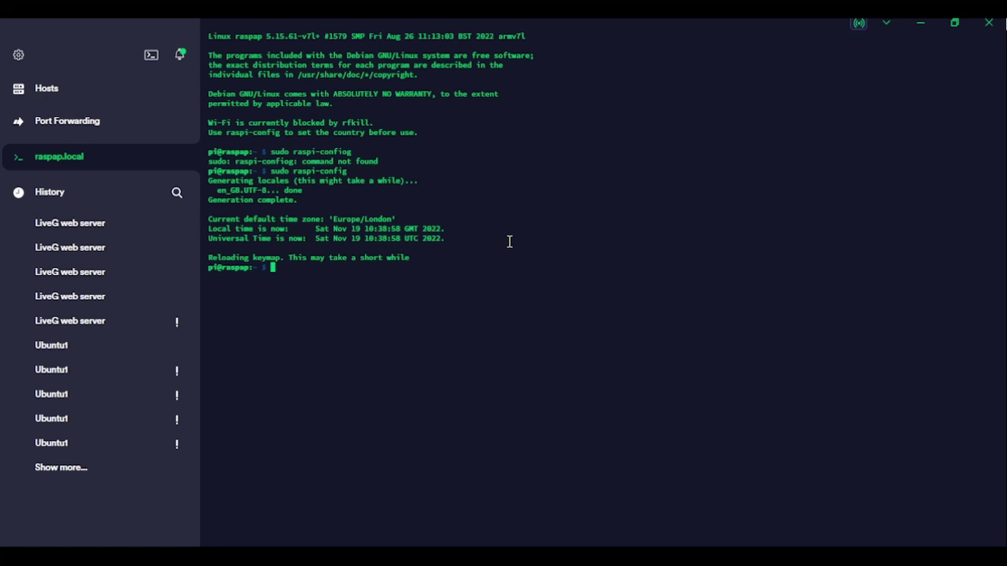
type("sudo reboot")
key("Return")
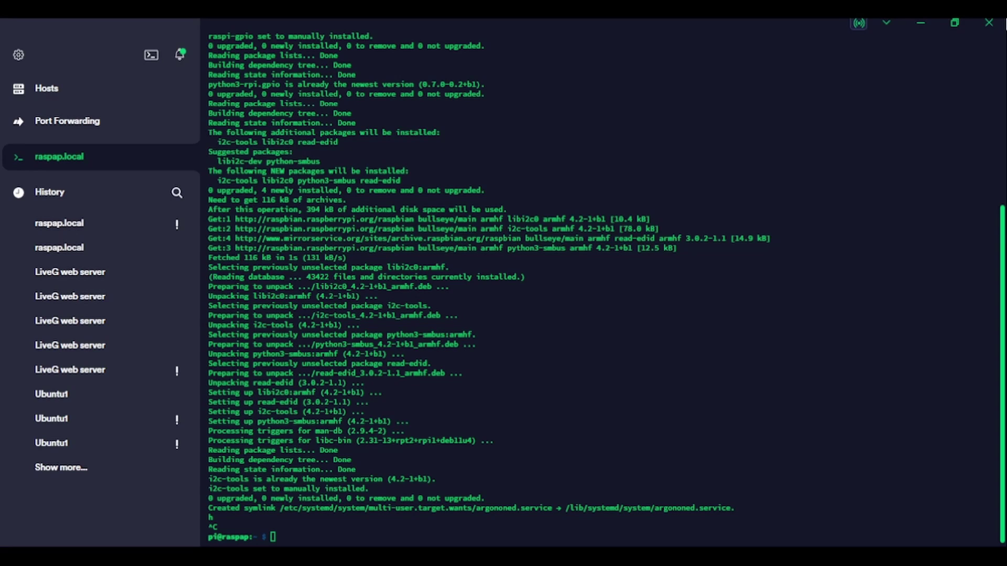
Step: Run sudo apt update and sudo apt full-upgrade, answering y
type("sudo apt update")
key("Return")
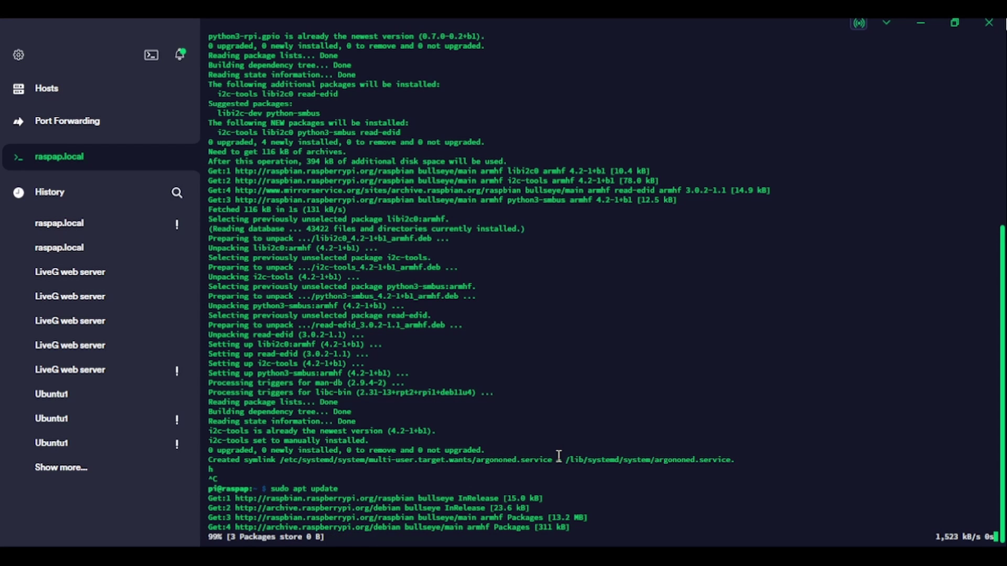
type("sudo apt full-upgrade")
key("Return")
type("y")
key("Return")
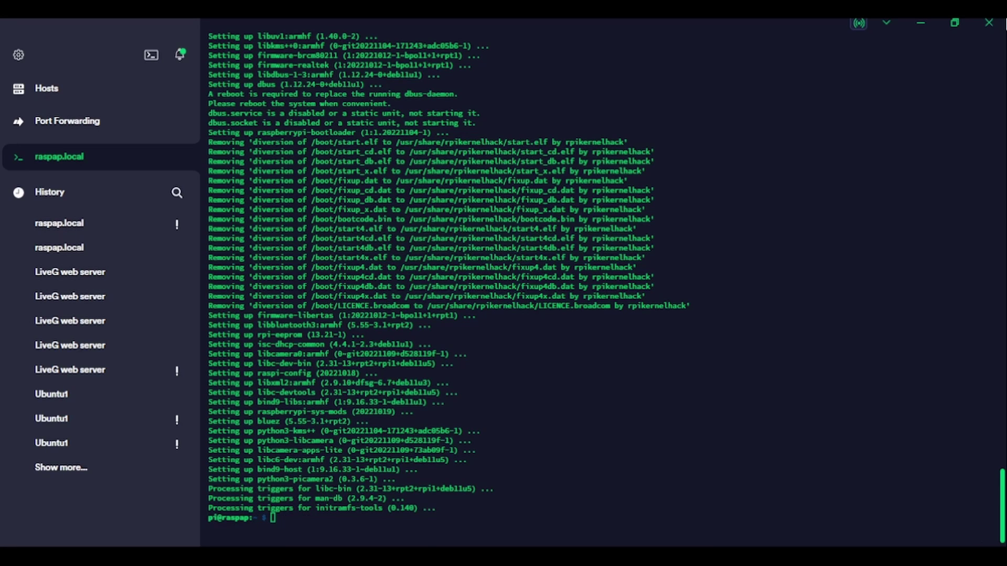
Step: Reboot the Pi again after the upgrade
left_click(705, 515)
type("sudo reboot")
key("Return")
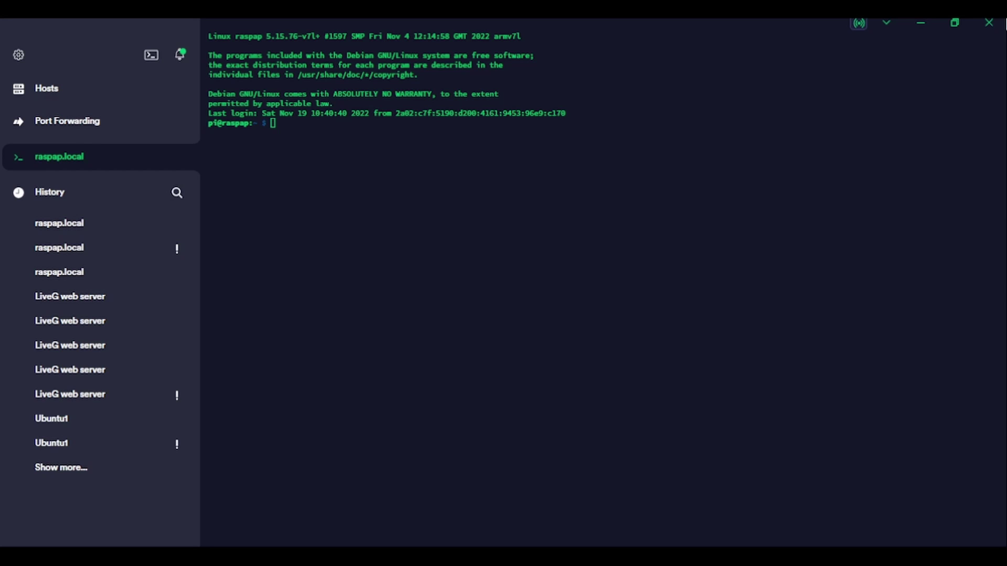
left_click(585, 344)
type("curl")
left_click(719, 497)
type("-aLm")
key("BackSpace")
key("BackSpace")
key("BackSpace")
key("BackSpace")
type("sL https://install.")
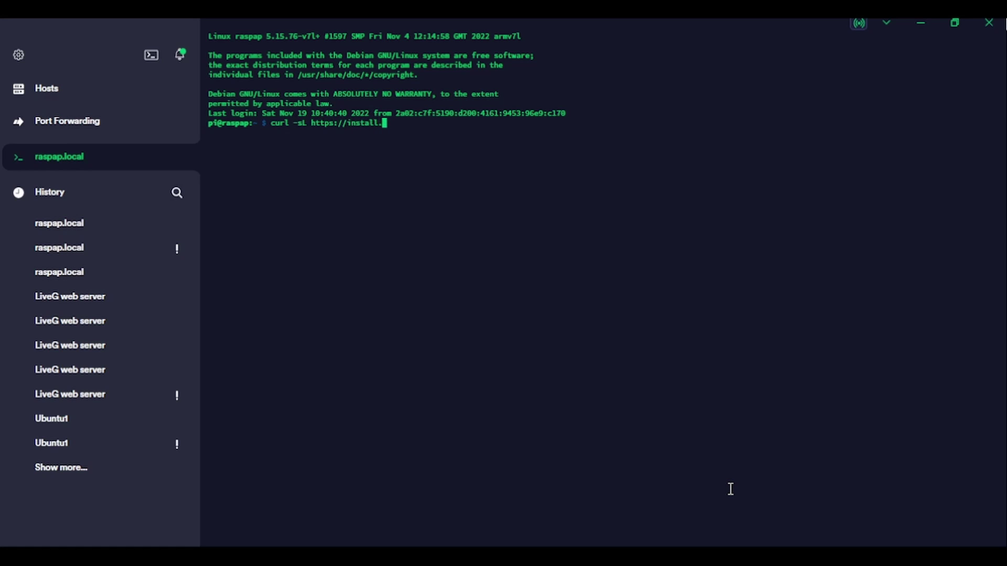
type("raspap.com | bash")
key("Return")
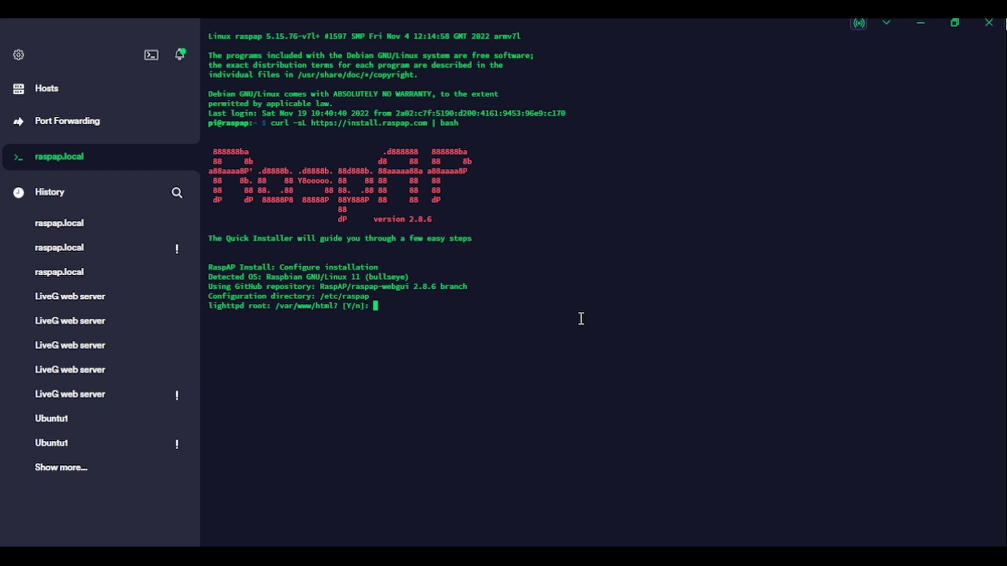
Step: Answer y to the lighttpd root, install confirmation, HttpOnly cookies and control service prompts
type("y")
key("Return")
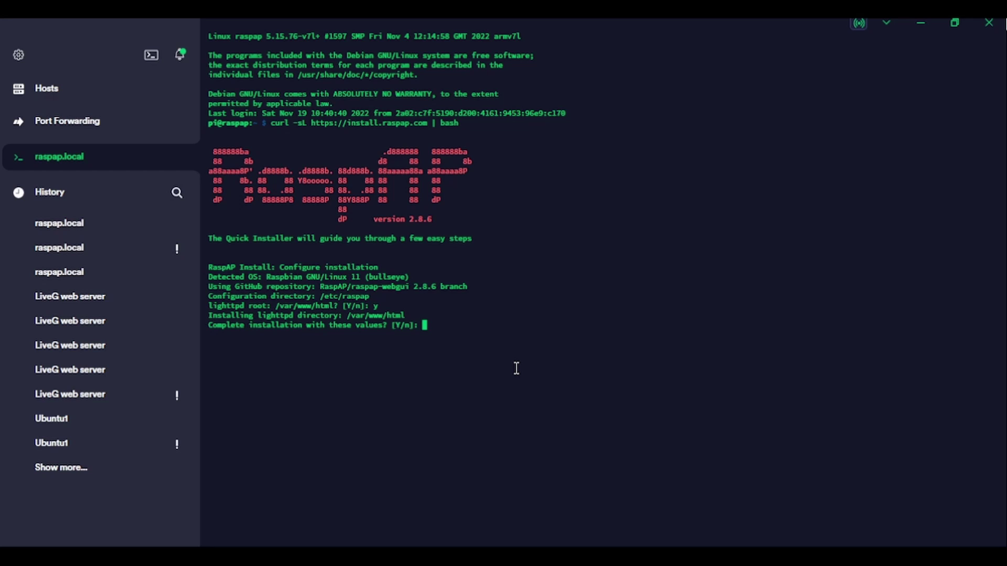
type("y")
key("Return")
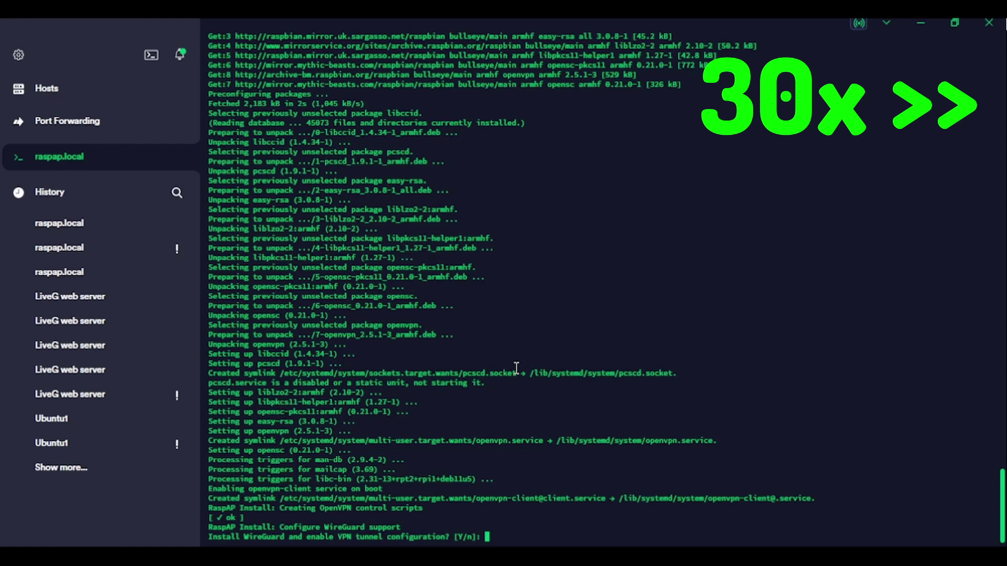
type("y")
key("Return")
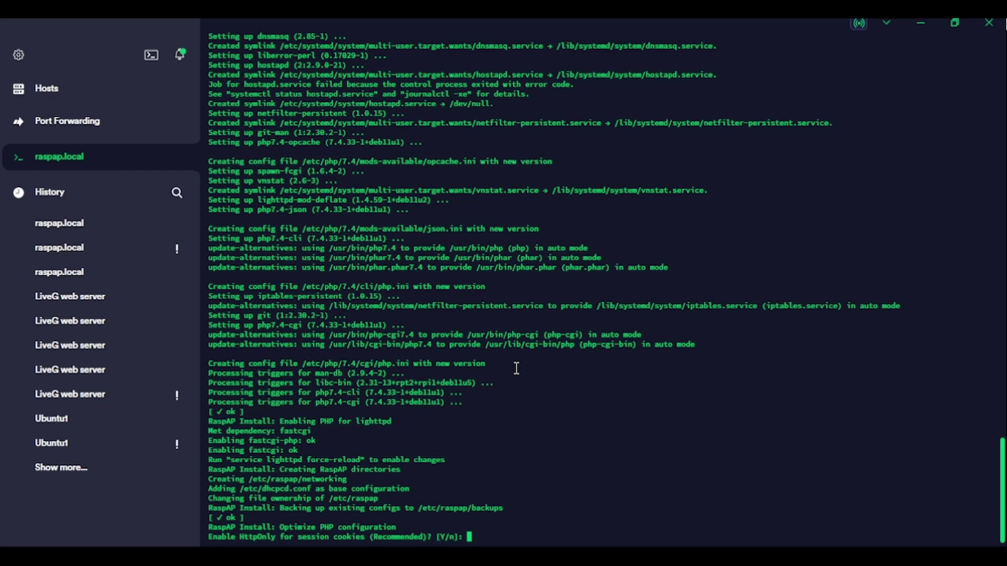
type("y")
key("Return")
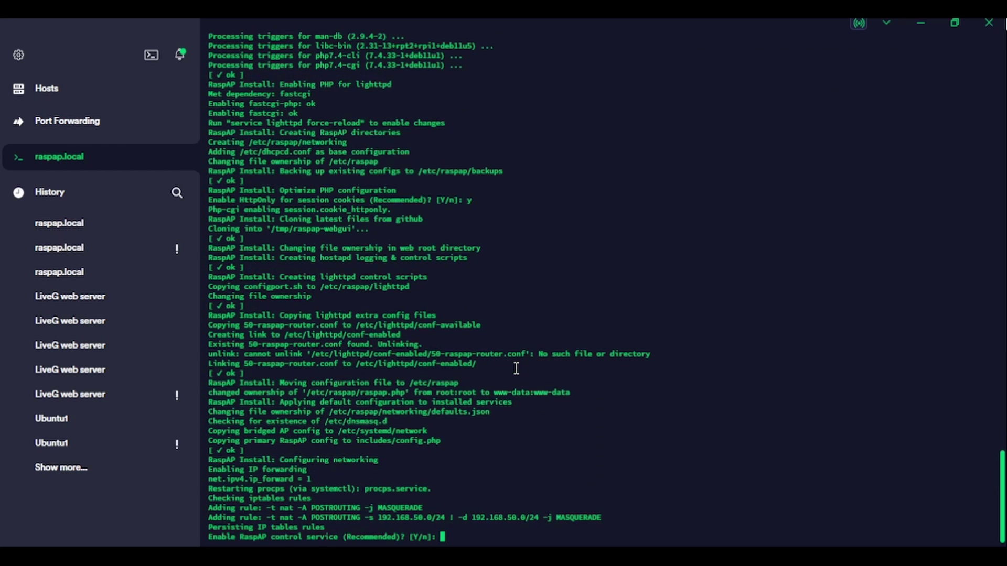
type("y")
key("Return")
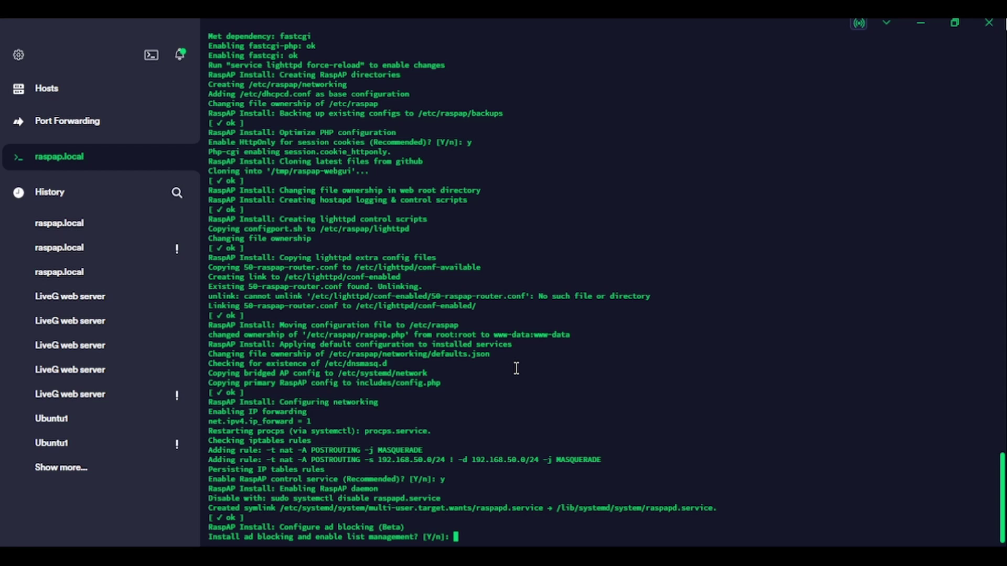
Step: Answer 'y' to install ad blocking, OpenVPN and WireGuard, then accept the Pi reboot
type("y")
key("Return")
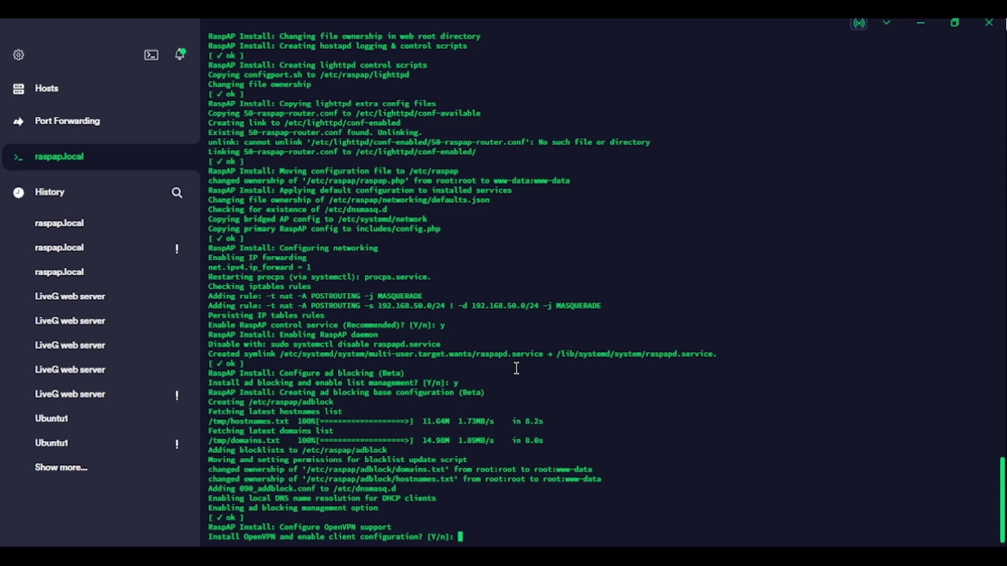
type("y")
key("Return")
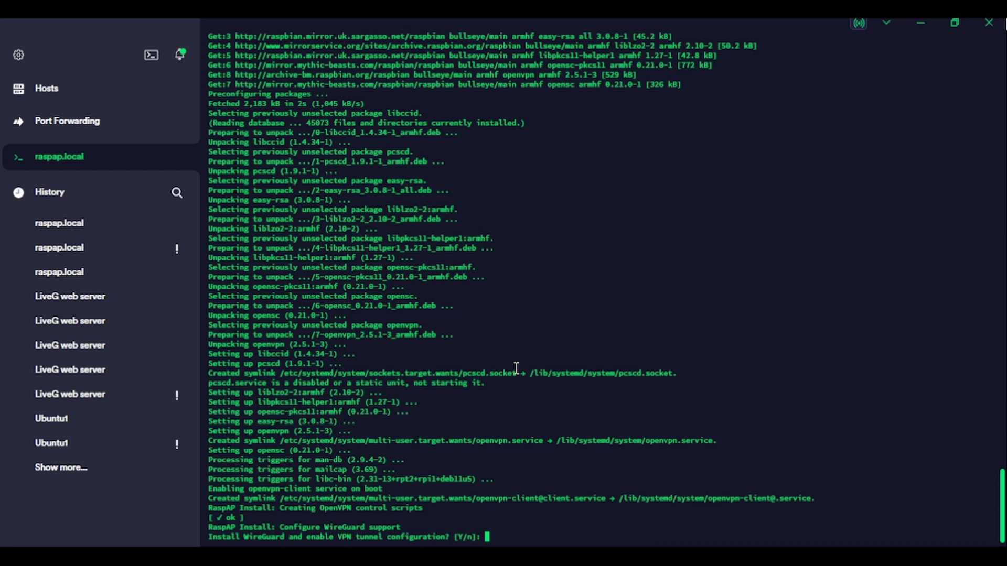
type("y")
key("Return")
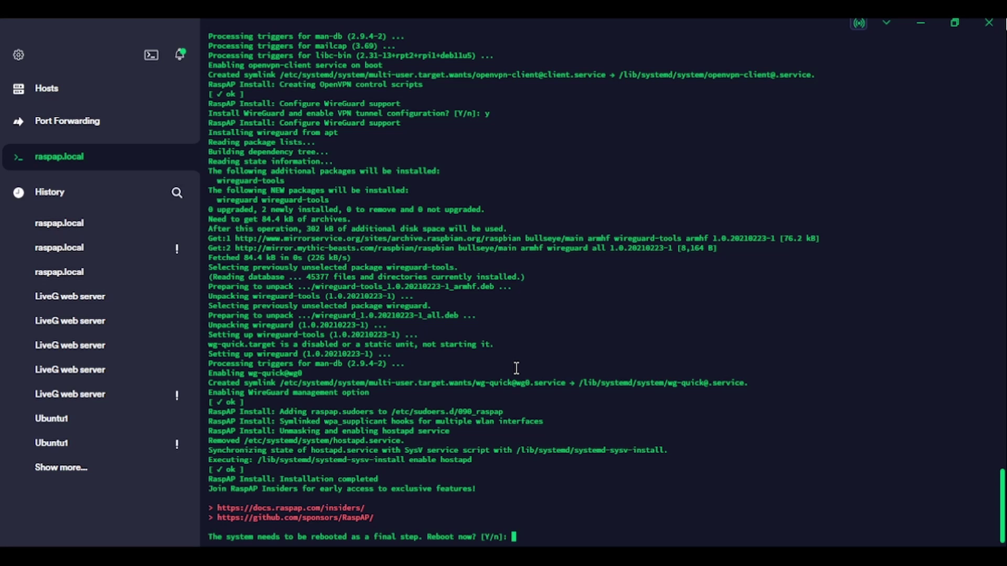
type("y")
key("Return")
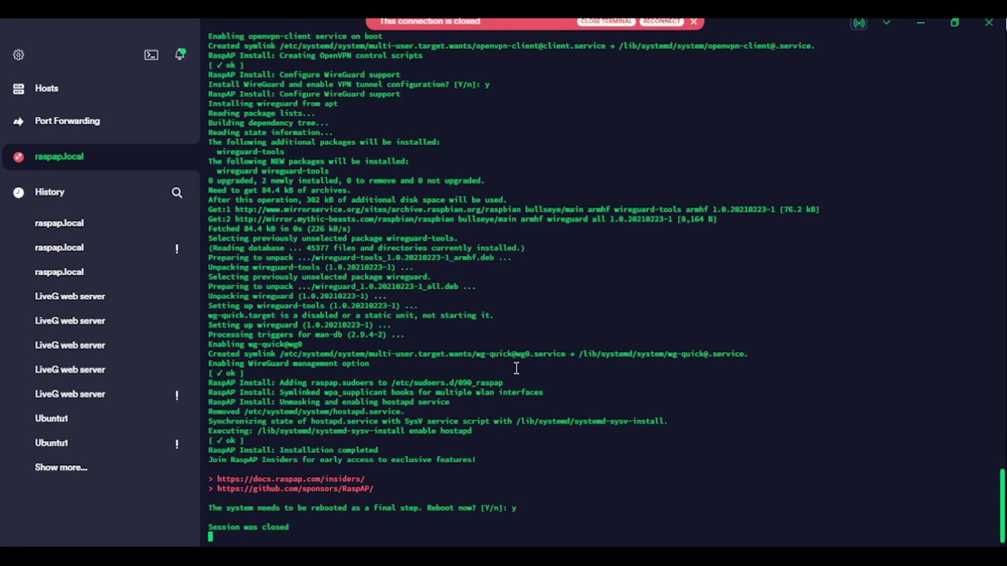
Step: Close the disconnected terminal from the red 'connection is closed' banner
left_click(608, 21)
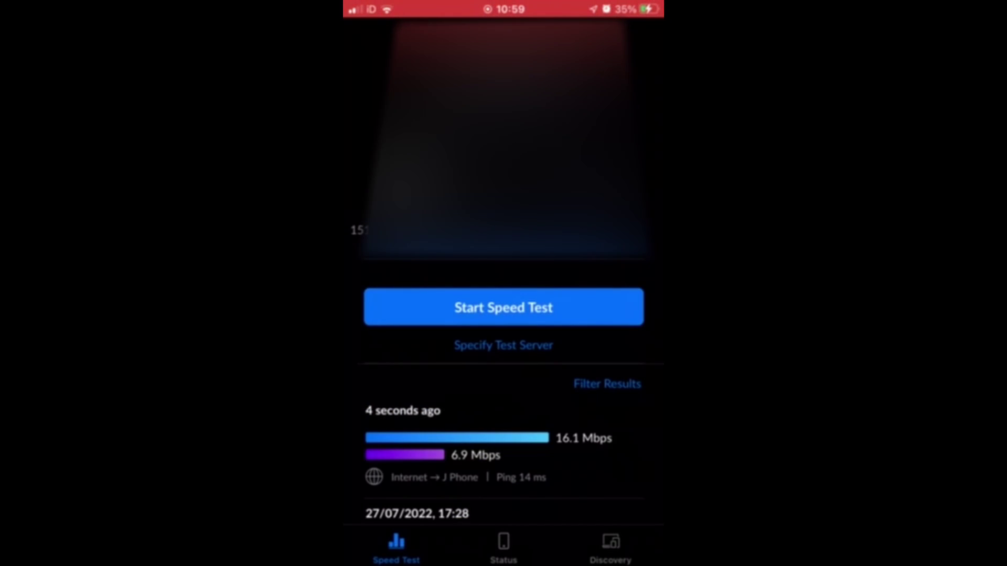
Step: Scroll WiFiman's speed test history showing 16.1 Mbps down, 6.9 Mbps up, 14 ms ping
scroll(504, 314, "down", 5)
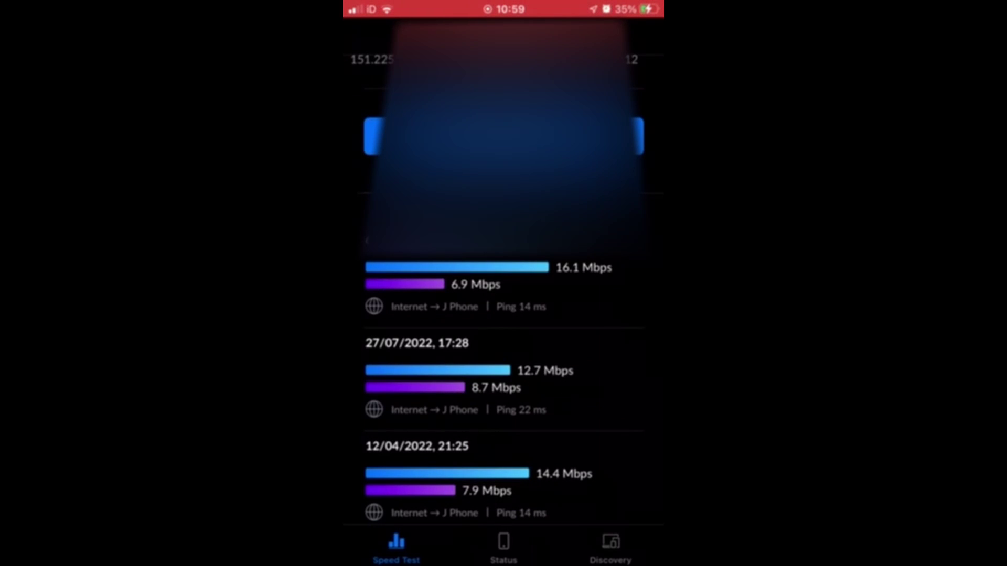
scroll(503, 314, "down", 5)
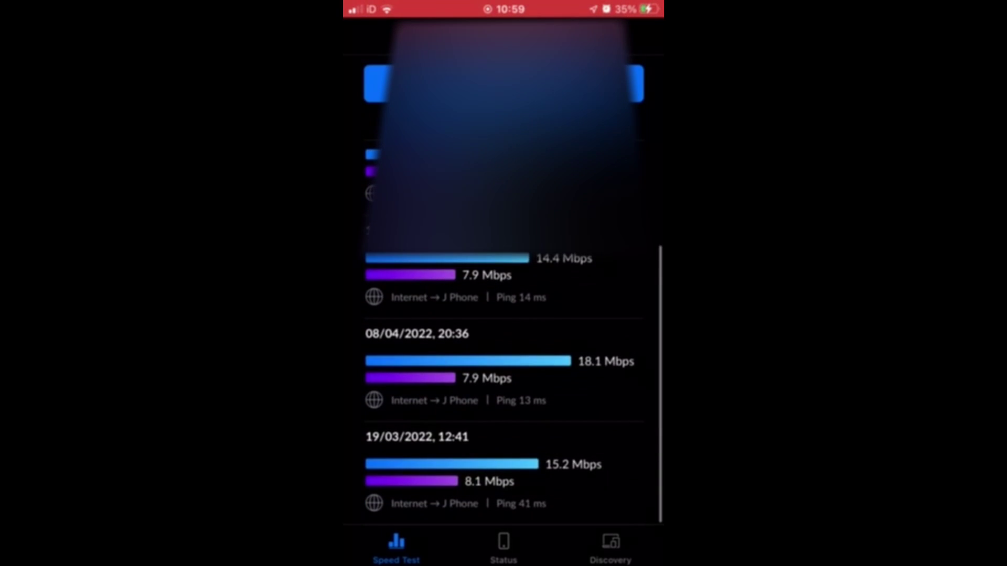
scroll(503, 315, "up", 10)
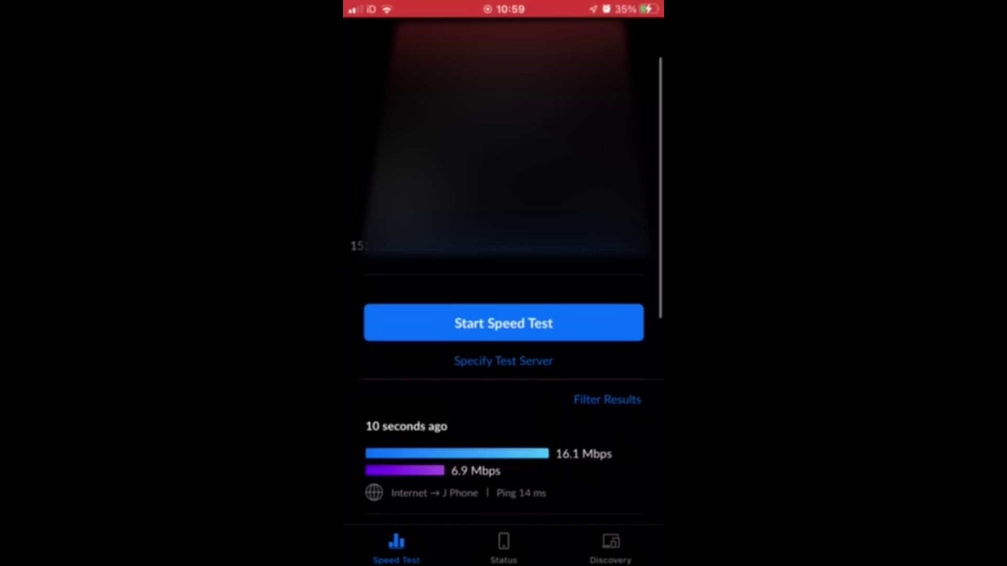
Step: Start a speed test, check the dashboard's Connected Devices, and go to Hotspot settings
left_click(503, 284)
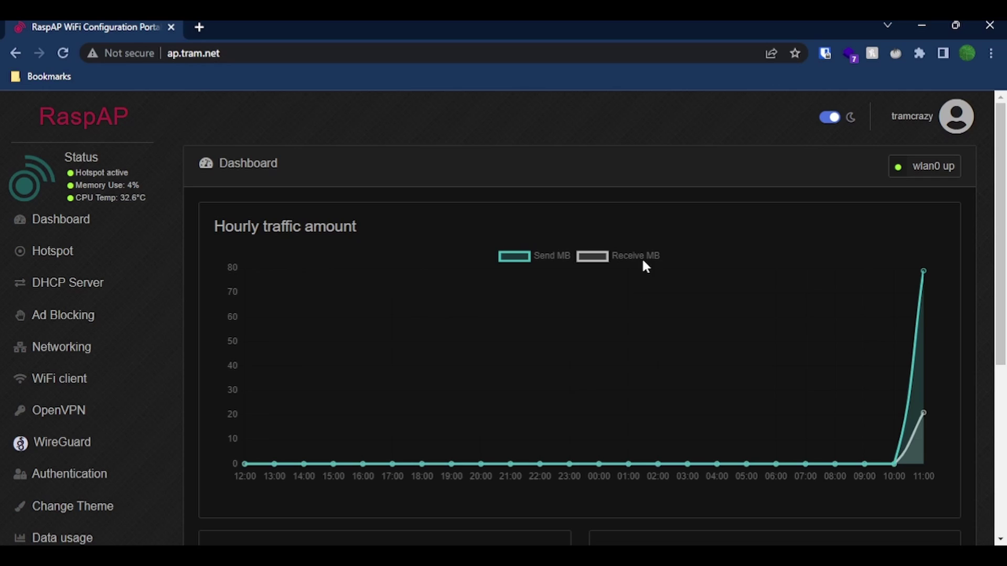
scroll(646, 258, "down", 5)
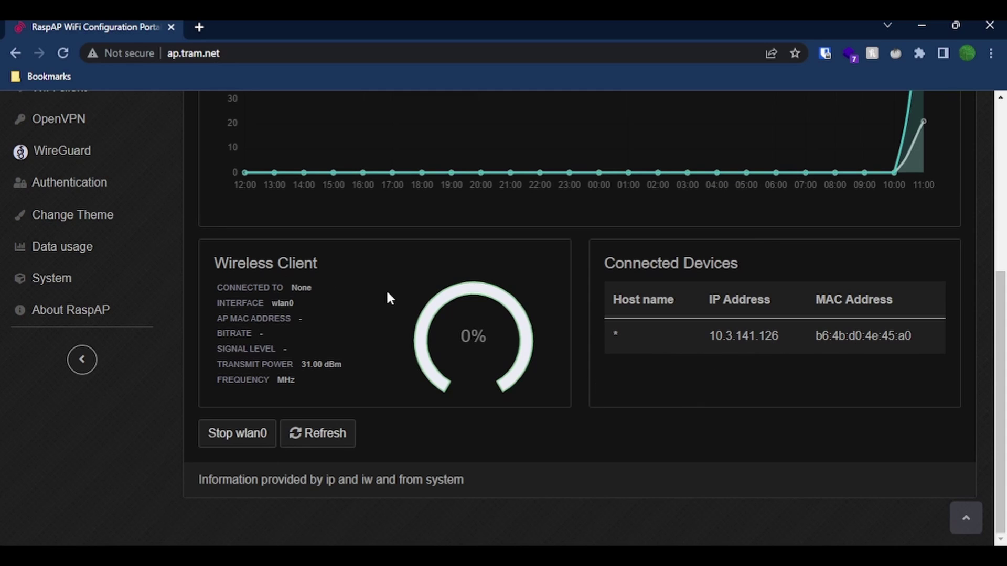
scroll(61, 362, "up", 5)
left_click(50, 254)
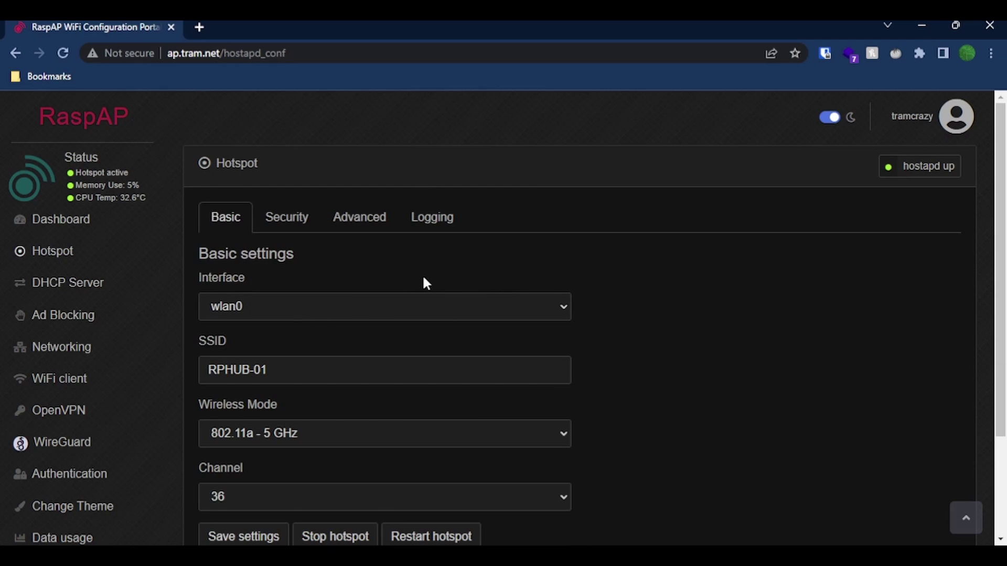
Step: Scroll through the basic hotspot settings, then review the Security tab
scroll(424, 284, "down", 3)
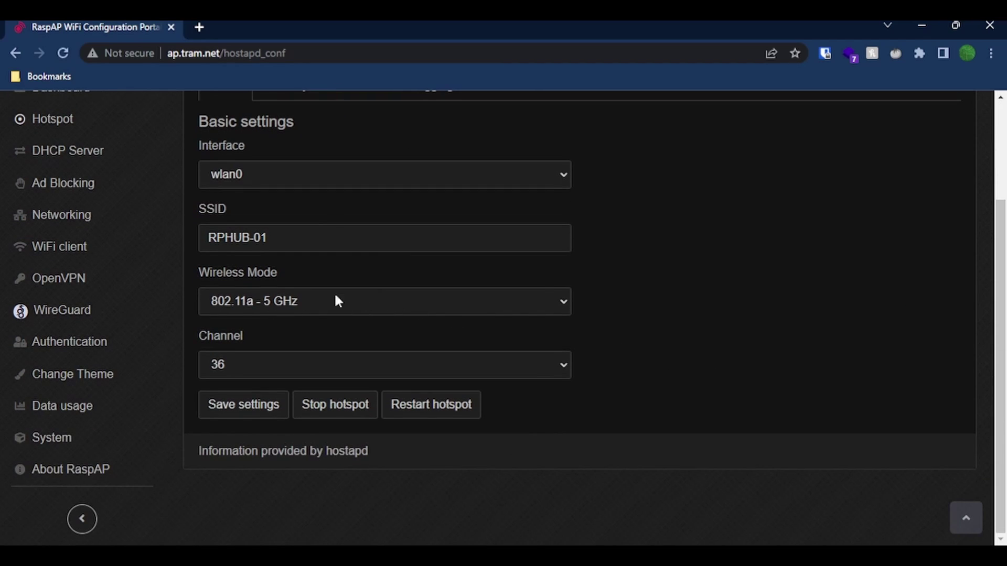
scroll(378, 257, "up", 2)
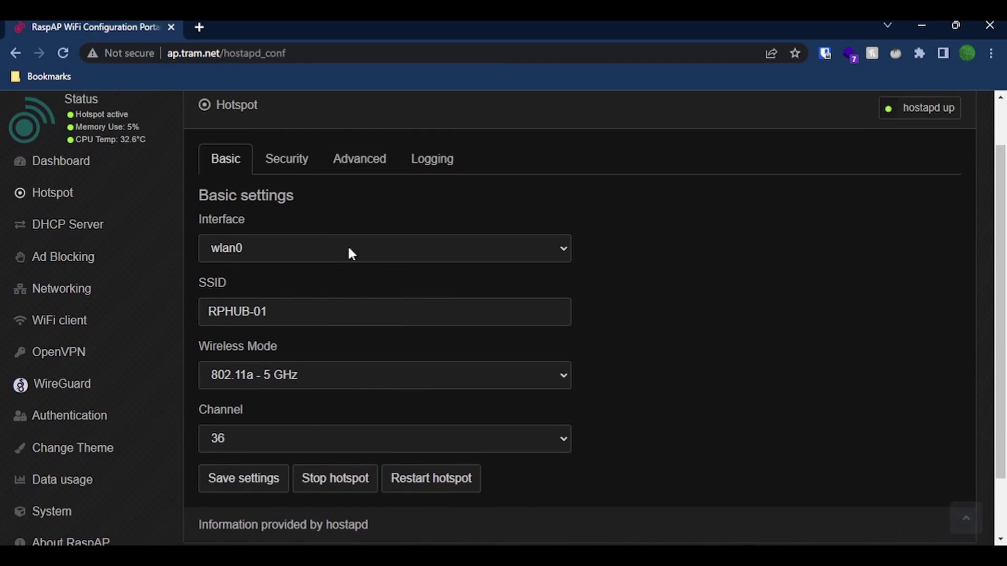
left_click(282, 166)
scroll(344, 382, "down", 3)
scroll(369, 420, "up", 4)
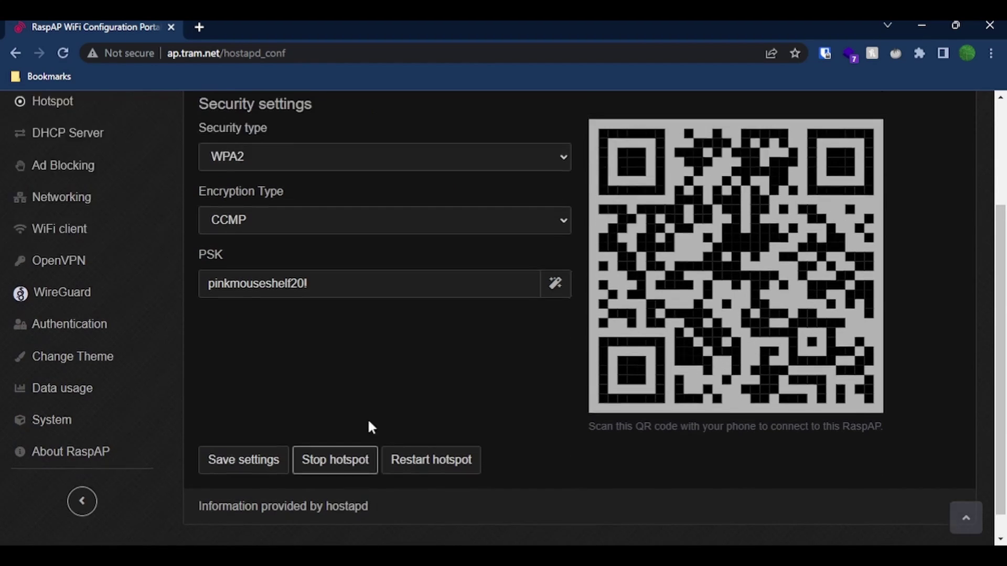
Step: Review the Advanced tab, then view Logging, where hostapd logfile output is off
left_click(360, 215)
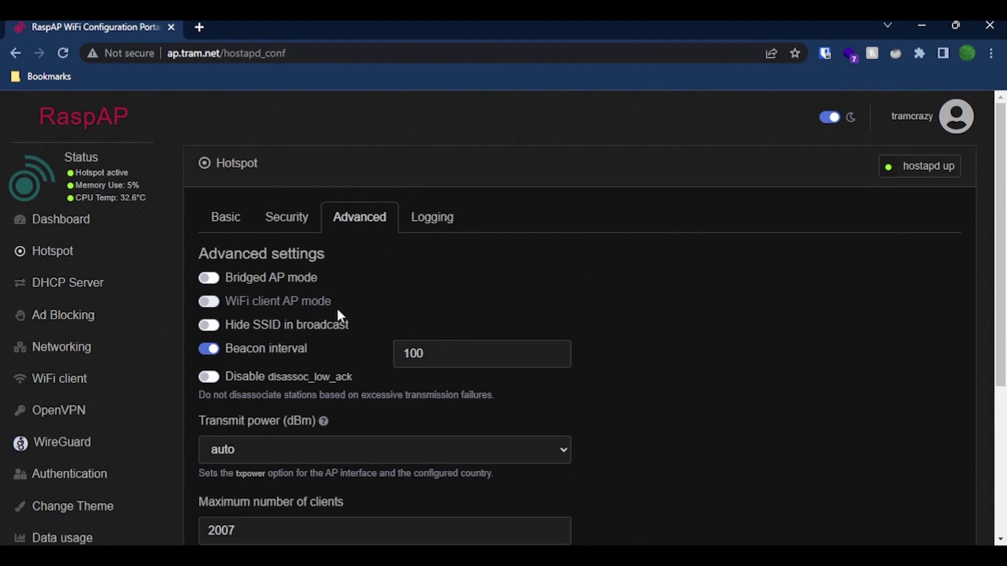
scroll(354, 336, "down", 5)
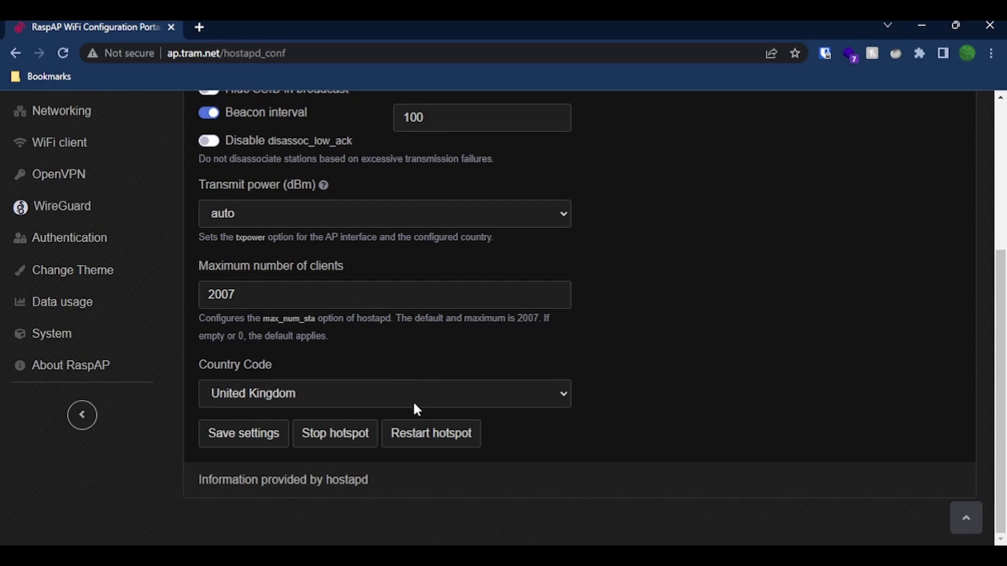
scroll(399, 407, "up", 4)
mouse_move(324, 407)
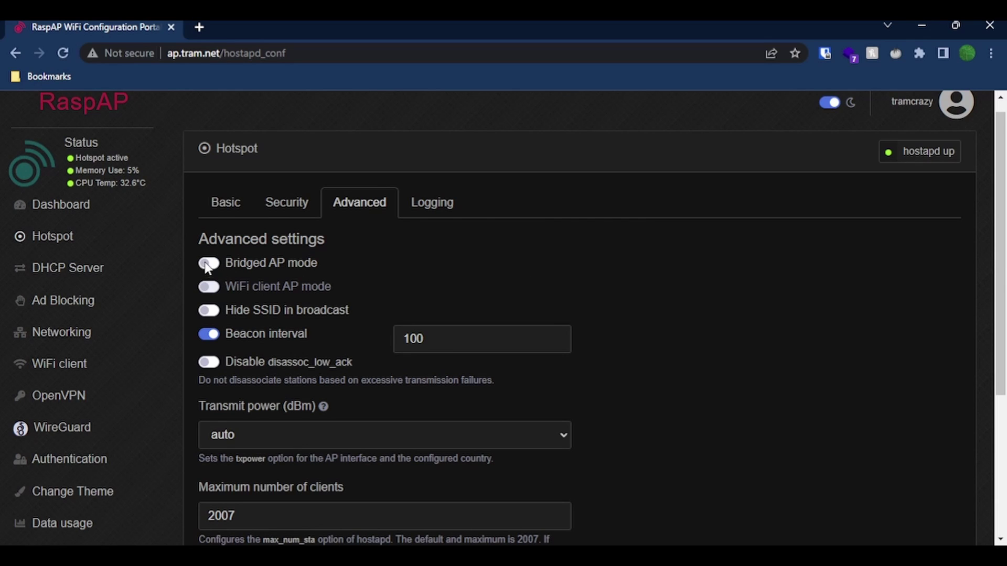
scroll(429, 331, "down", 4)
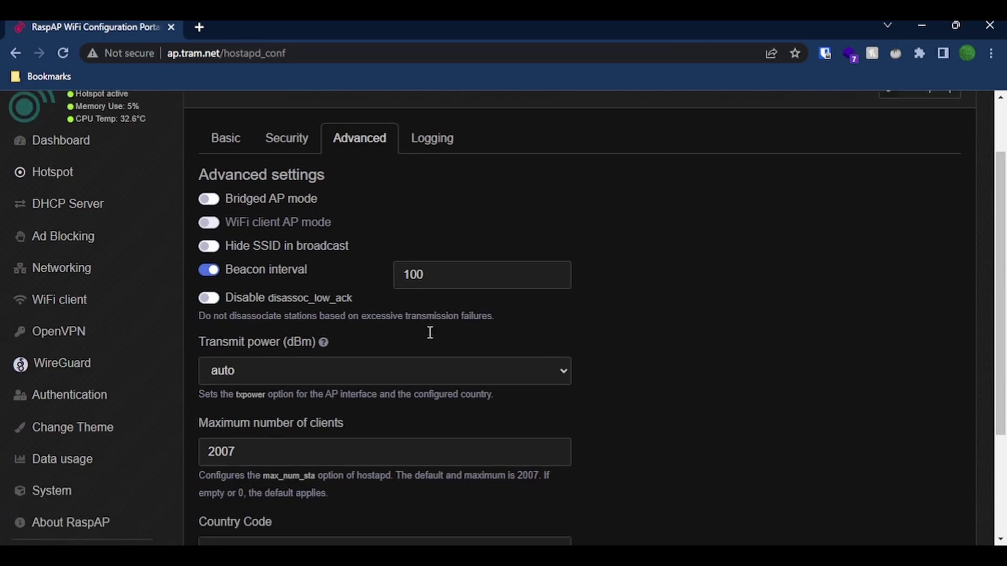
scroll(428, 337, "up", 5)
left_click(414, 220)
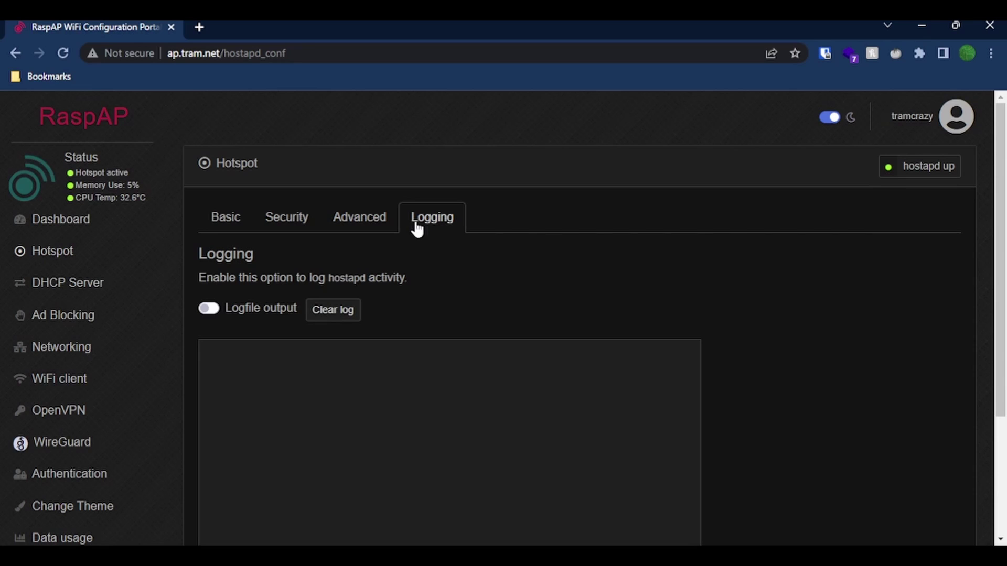
Step: Open DHCP Server settings, glancing at the Advanced tab before returning to Server settings
left_click(104, 283)
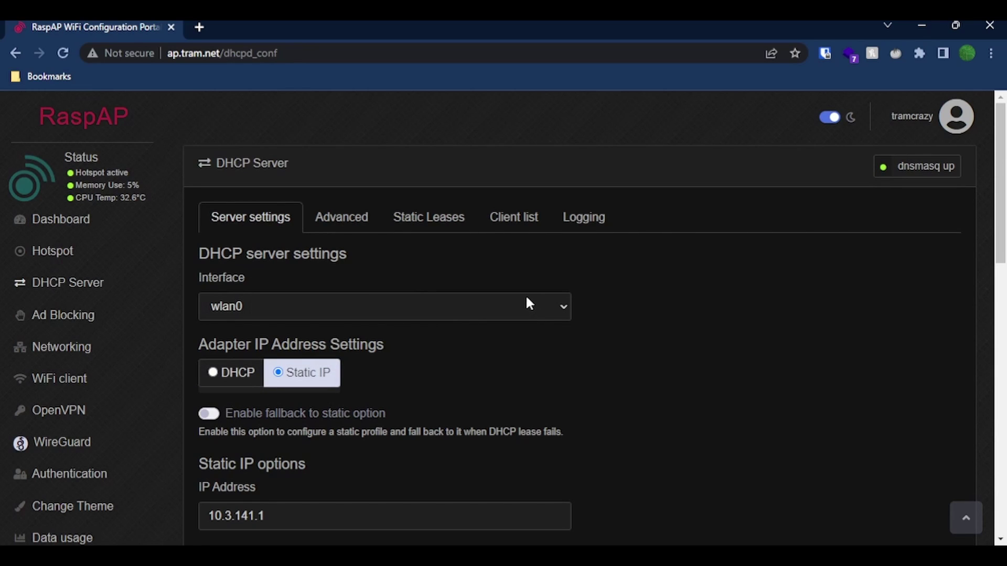
scroll(420, 300, "down", 5)
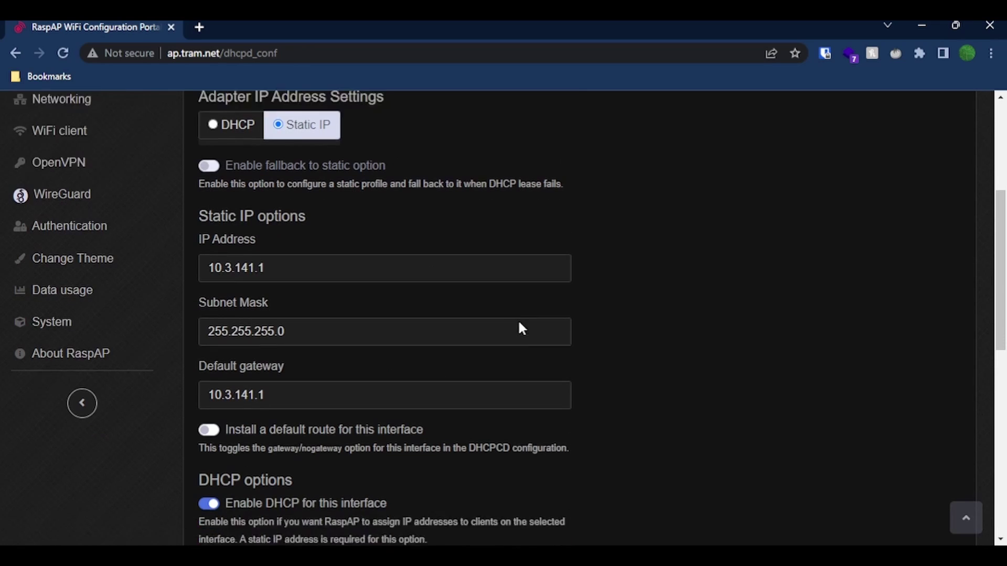
scroll(521, 329, "down", 5)
scroll(506, 337, "up", 10)
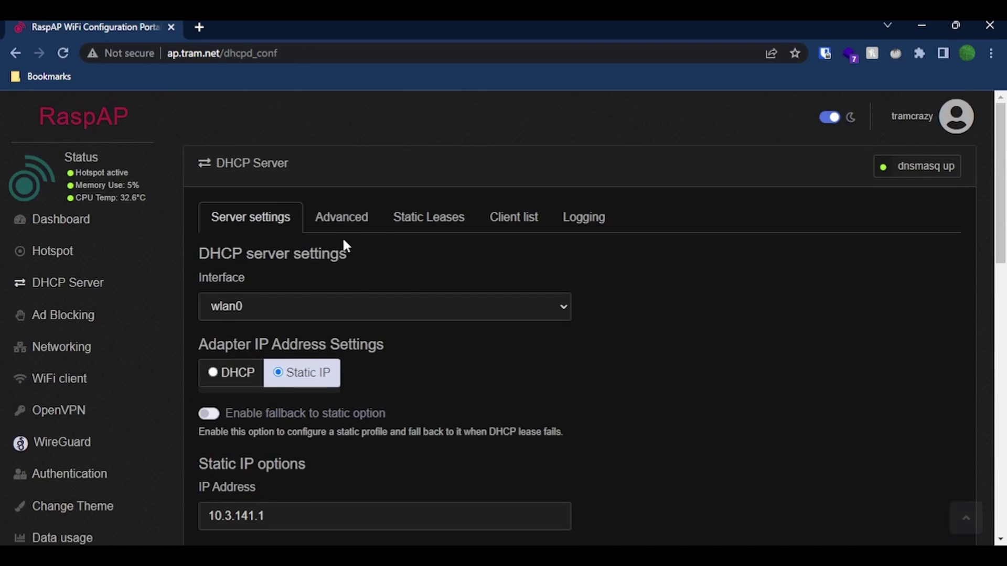
left_click(342, 217)
left_click(252, 217)
scroll(523, 304, "down", 3)
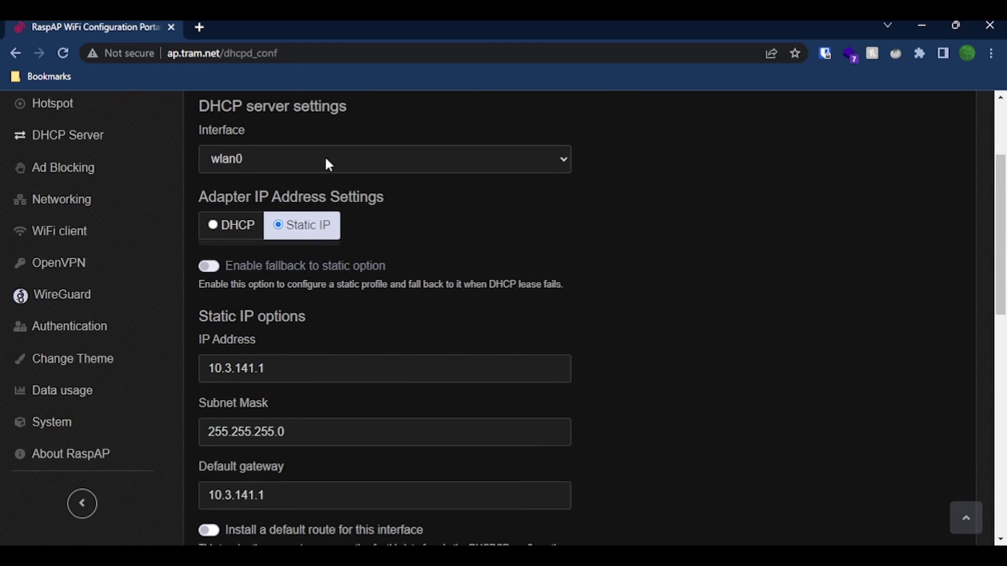
scroll(326, 156, "down", 10)
Step: Set DNS Server 1 to 1.1.1.1 and DNS Server 2 to 1.0.0.1, and save
left_click(323, 256)
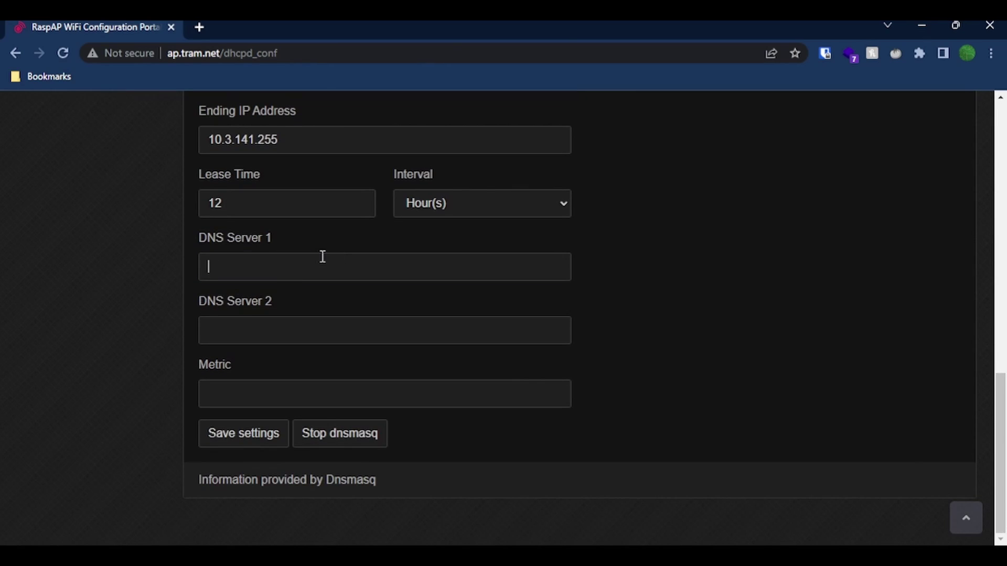
scroll(387, 230, "up", 8)
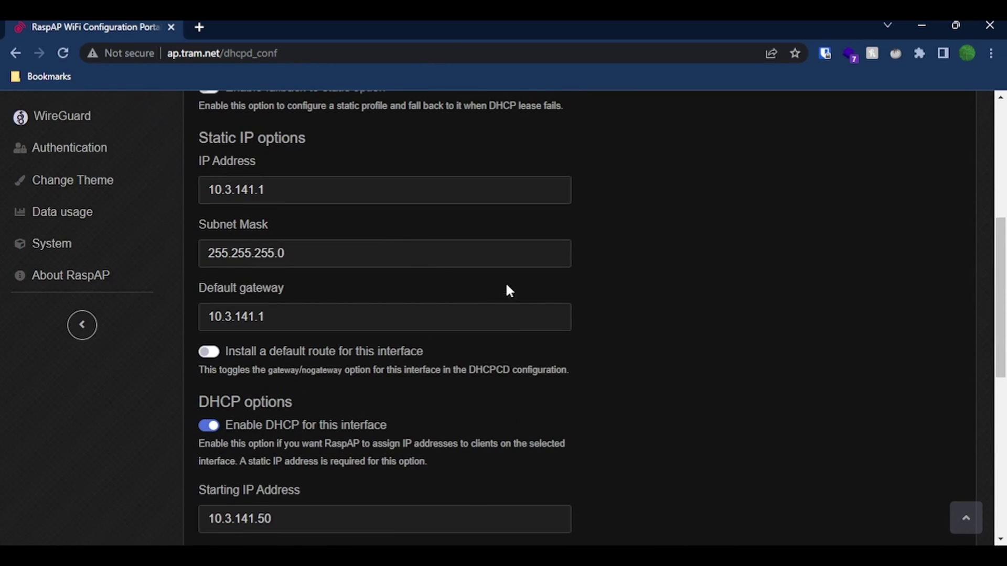
scroll(508, 291, "down", 8)
type("1.1.1")
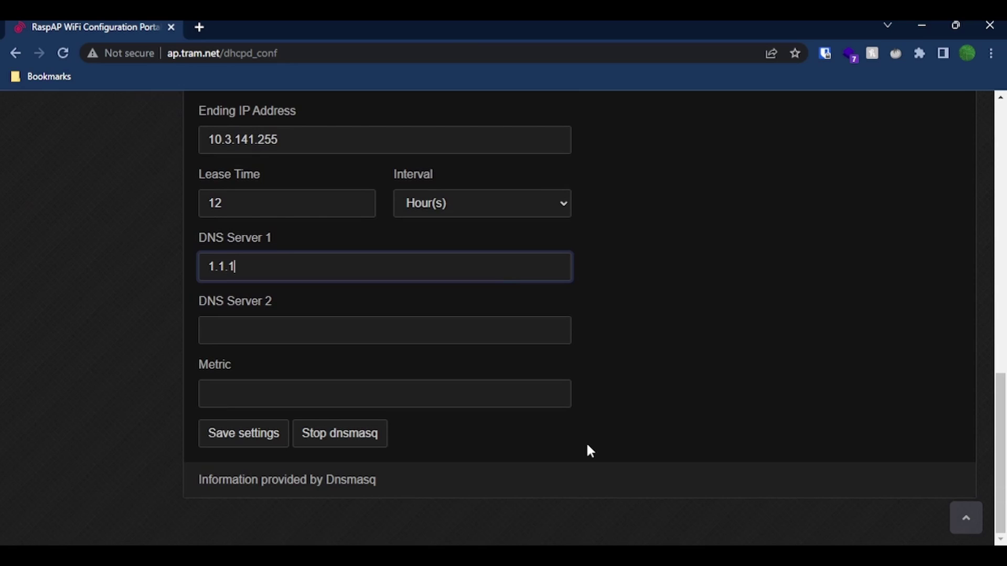
type(".1")
left_click(359, 322)
type("1.0")
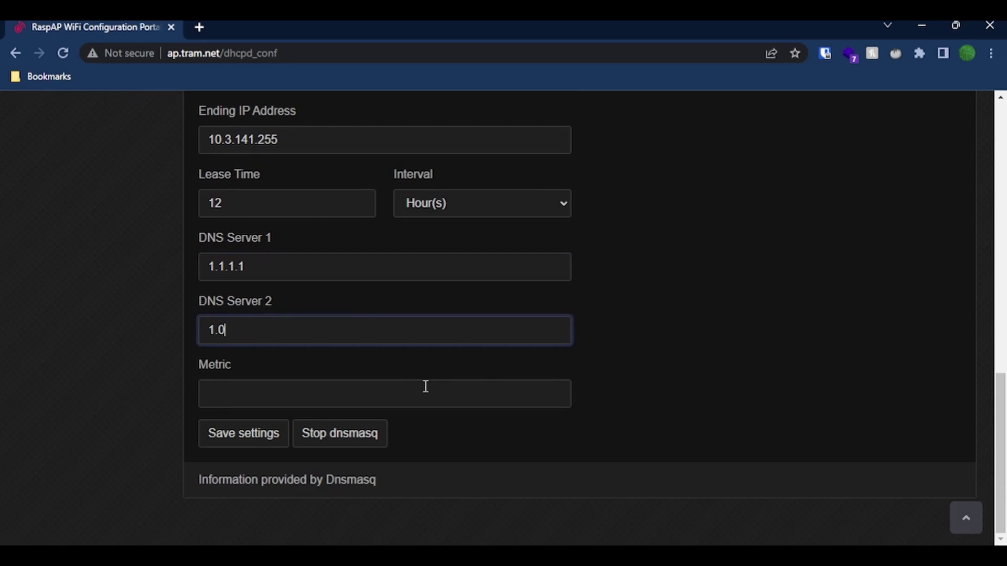
type(".0.1")
left_click(255, 446)
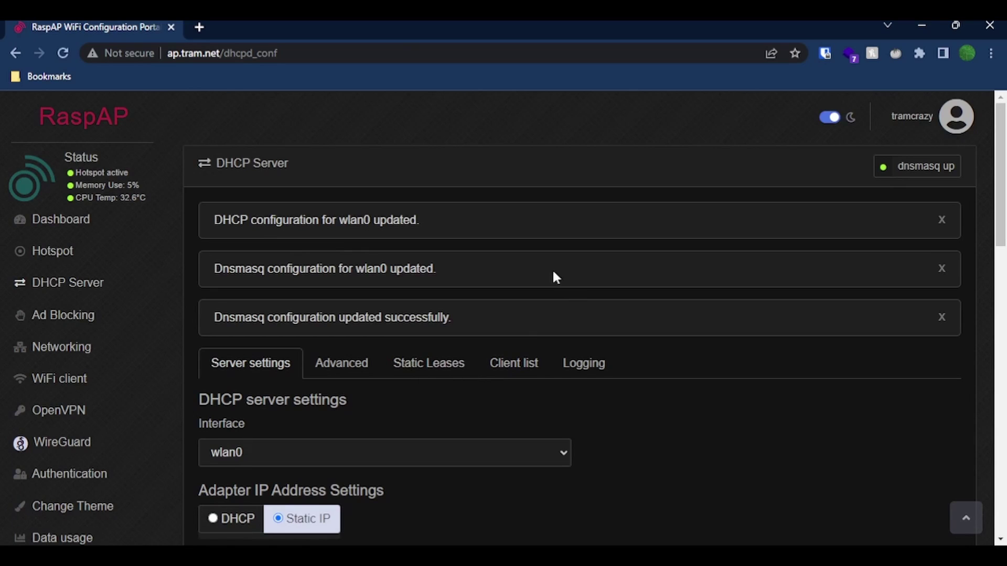
Step: Browse the DHCP Upstream DNS, Static Leases and DHCP client list tabs
scroll(416, 270, "down", 15)
scroll(291, 312, "up", 12)
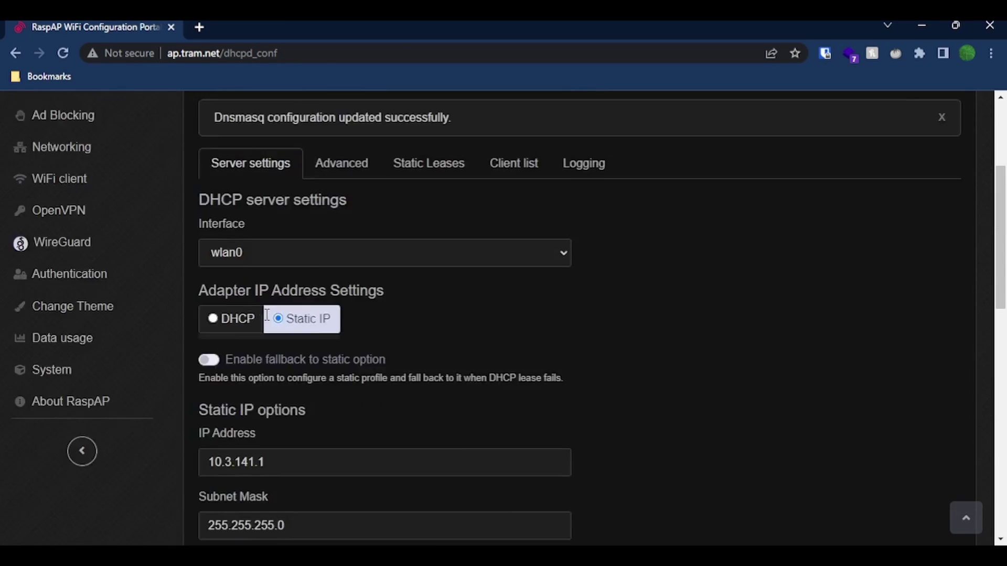
scroll(265, 317, "up", 4)
left_click(365, 372)
scroll(417, 339, "down", 4)
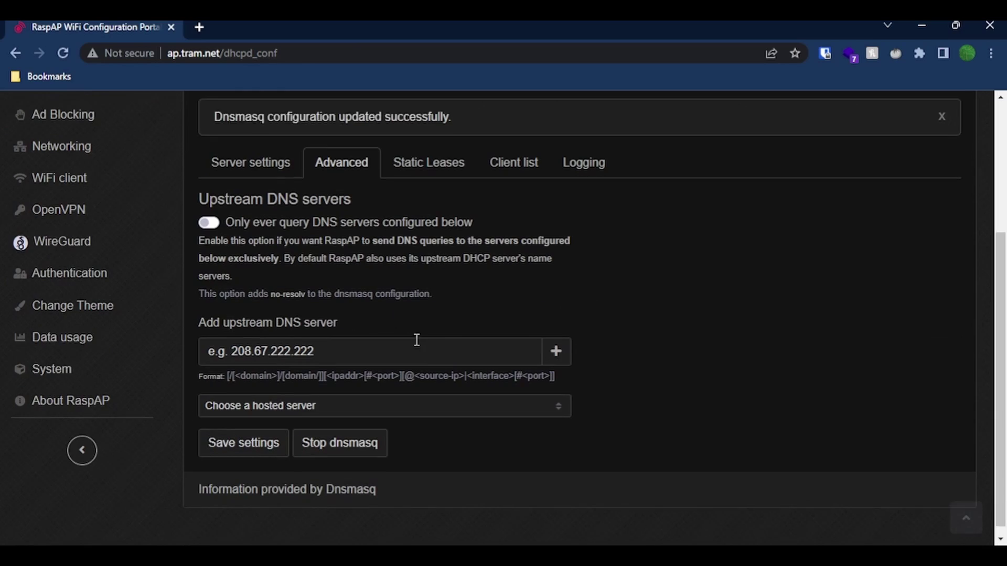
scroll(439, 313, "up", 3)
left_click(434, 300)
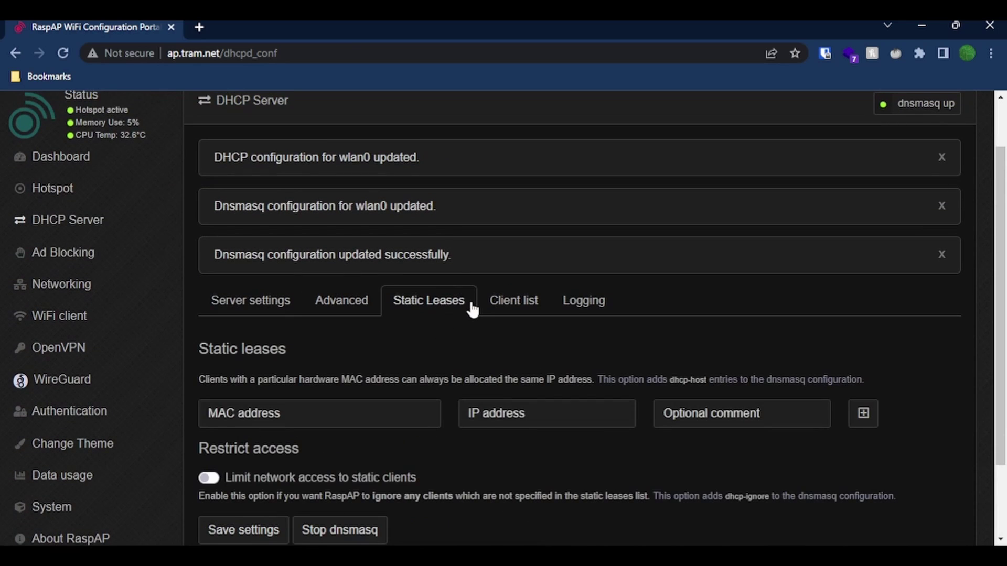
scroll(473, 309, "down", 2)
scroll(487, 325, "up", 3)
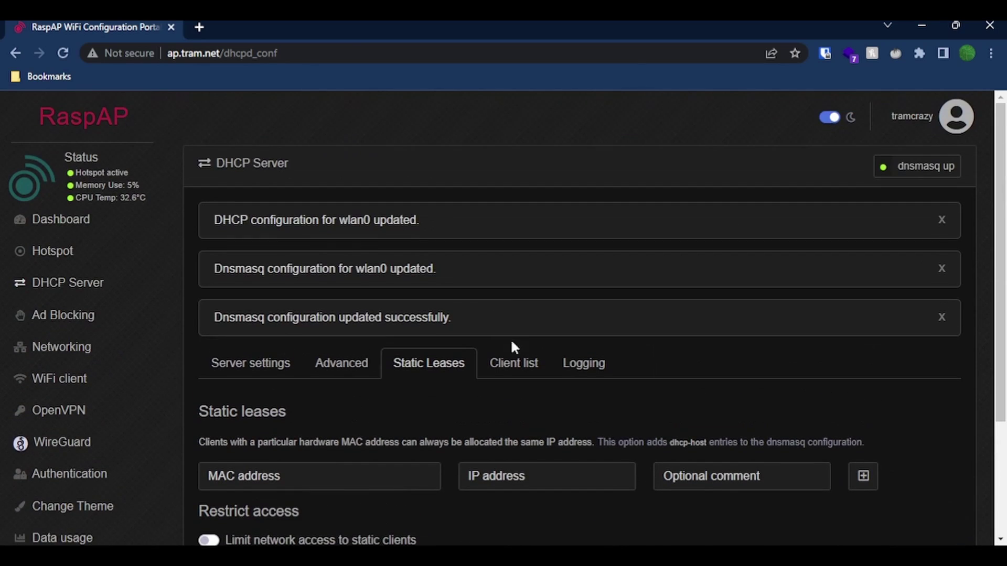
left_click(506, 371)
scroll(52, 373, "down", 3)
Step: Open Ad Blocking and update the hostnames blocklist from a chosen provider
left_click(88, 170)
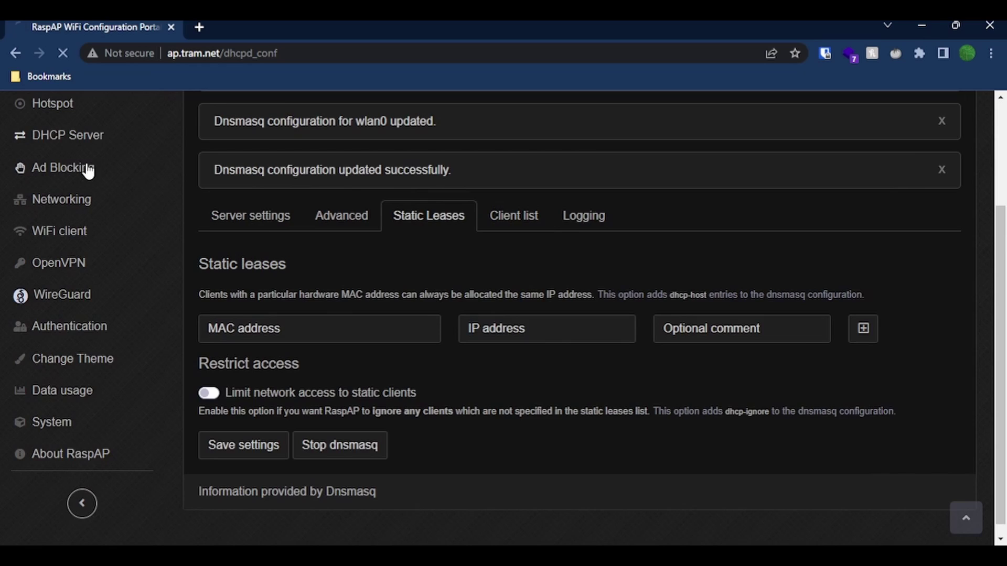
scroll(417, 286, "down", 3)
left_click(402, 309)
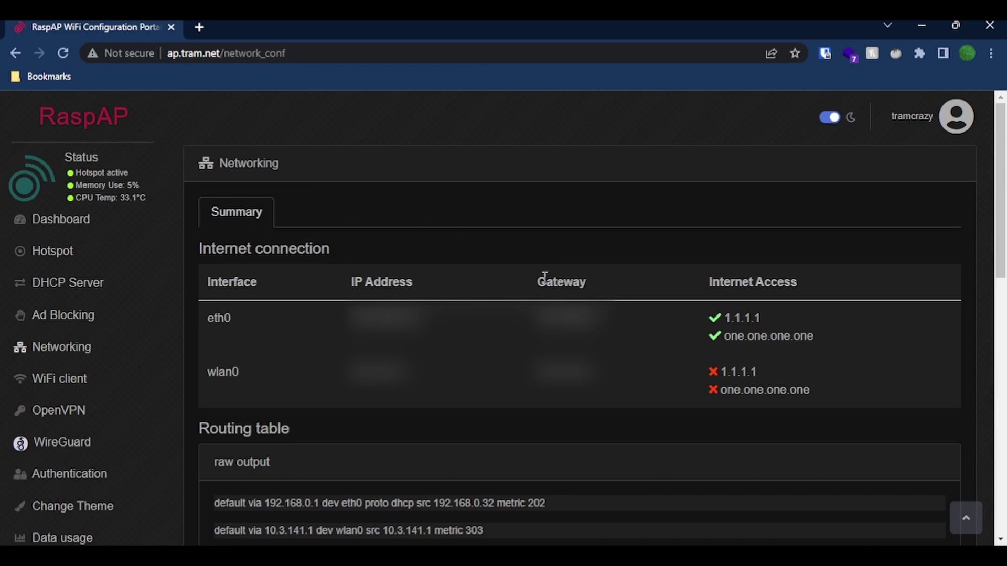
Step: Look over the WiFi client and OpenVPN client settings pages
left_click(59, 379)
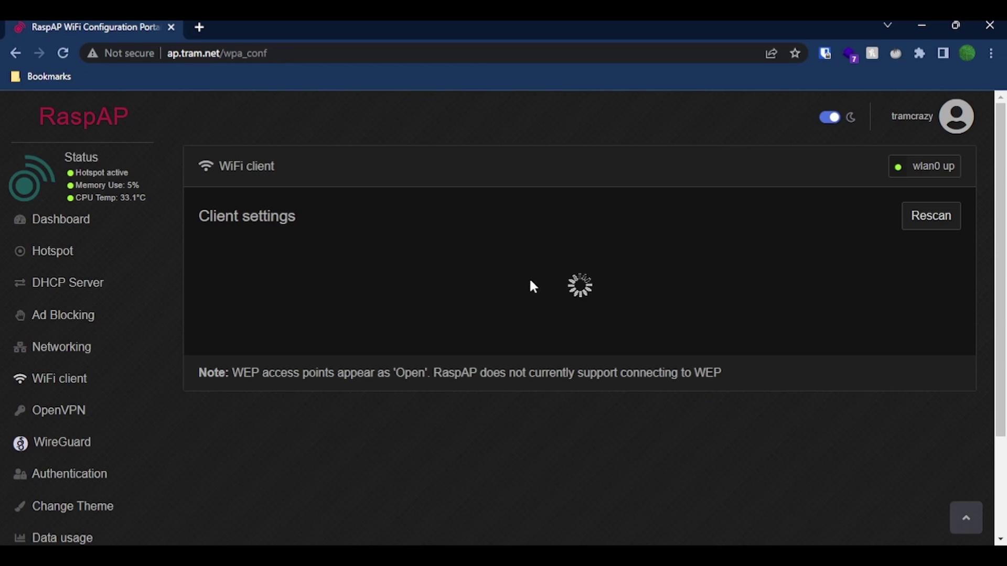
scroll(427, 293, "down", 3)
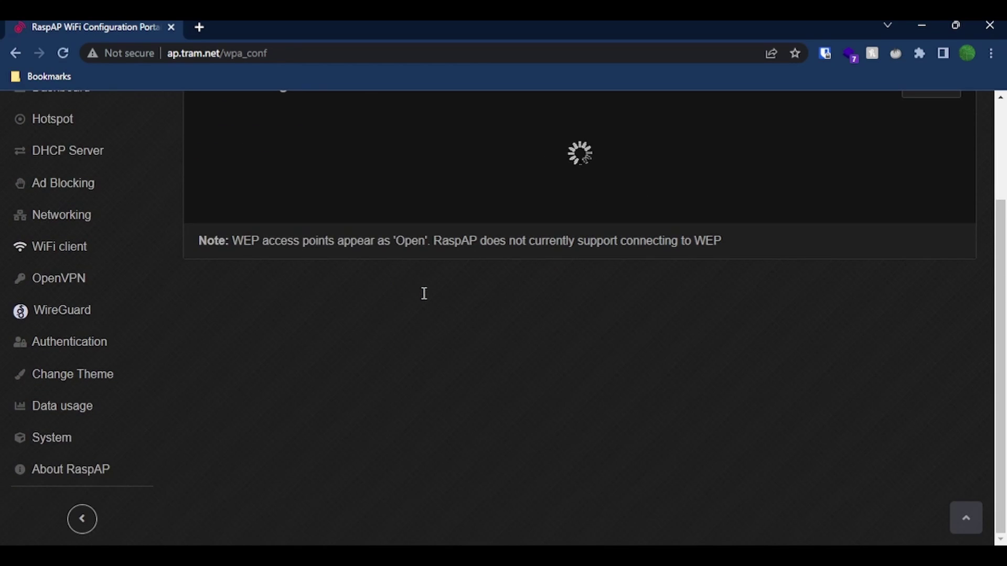
scroll(193, 321, "up", 2)
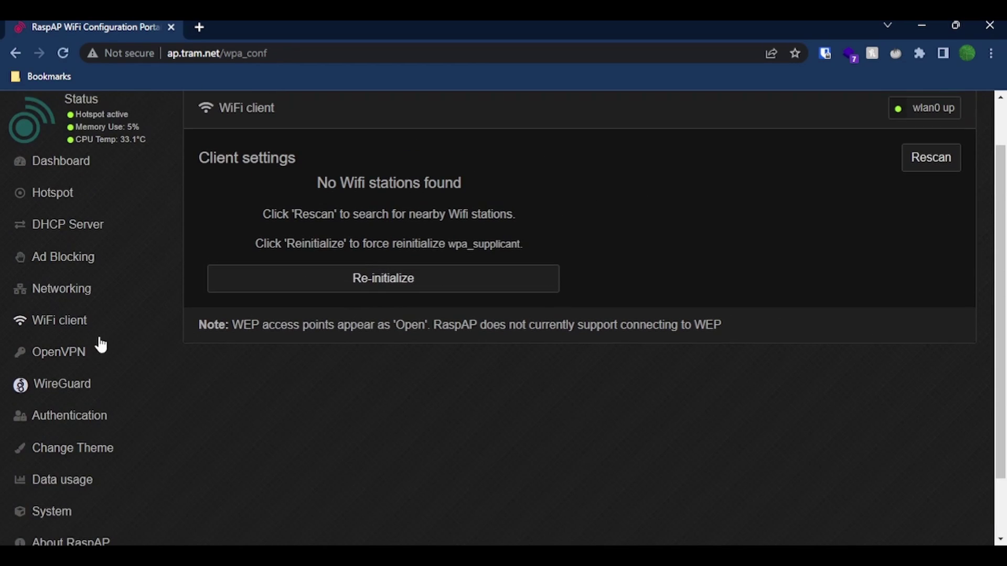
left_click(100, 361)
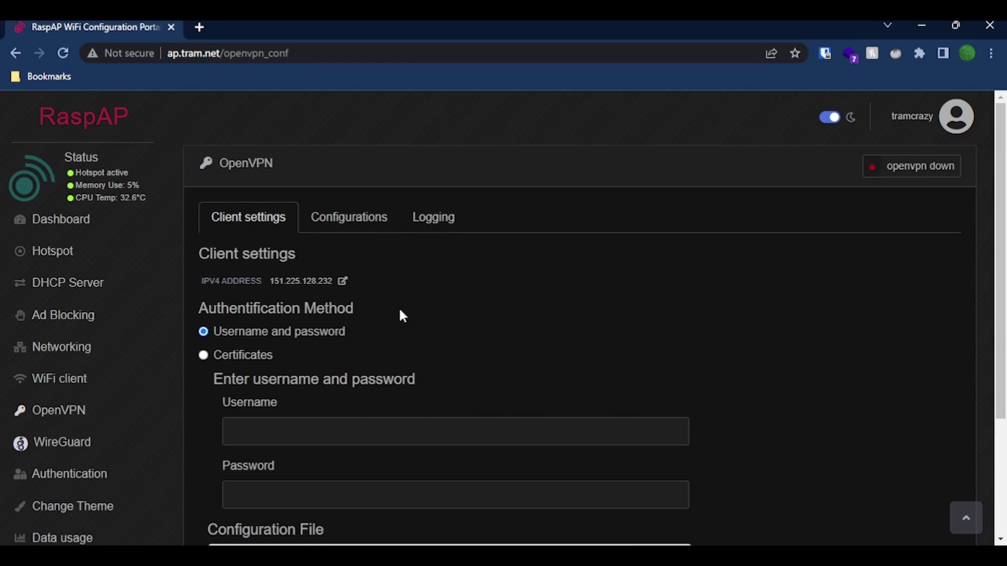
scroll(454, 276, "down", 3)
Step: Review the WireGuard tunnel settings and the data usage statistics
left_click(77, 287)
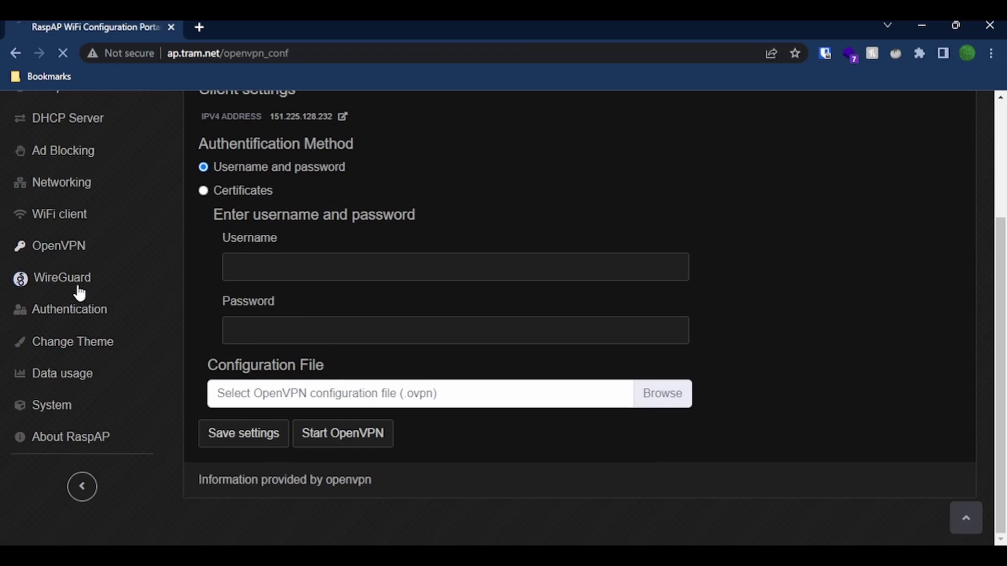
scroll(246, 225, "down", 3)
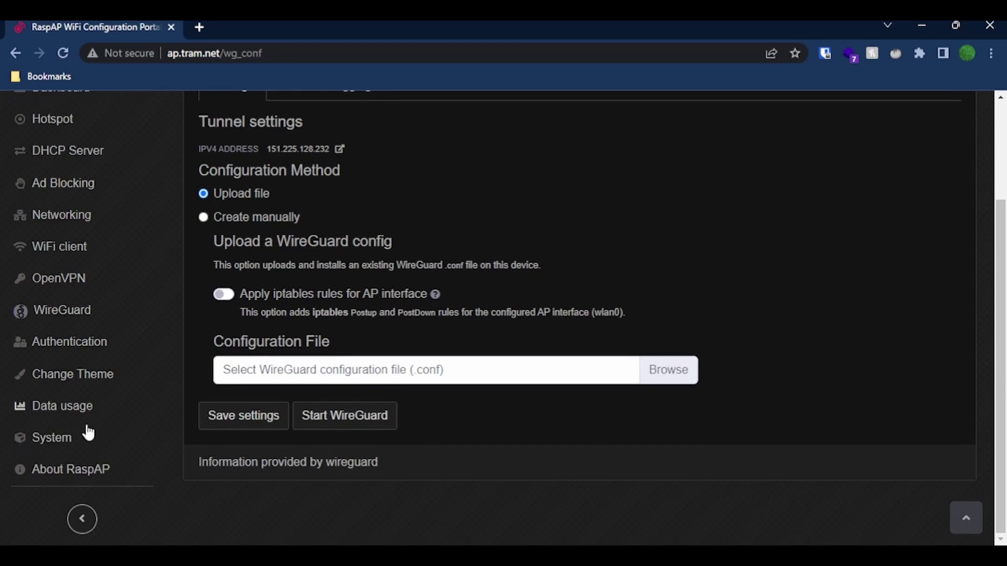
left_click(76, 408)
scroll(431, 204, "down", 8)
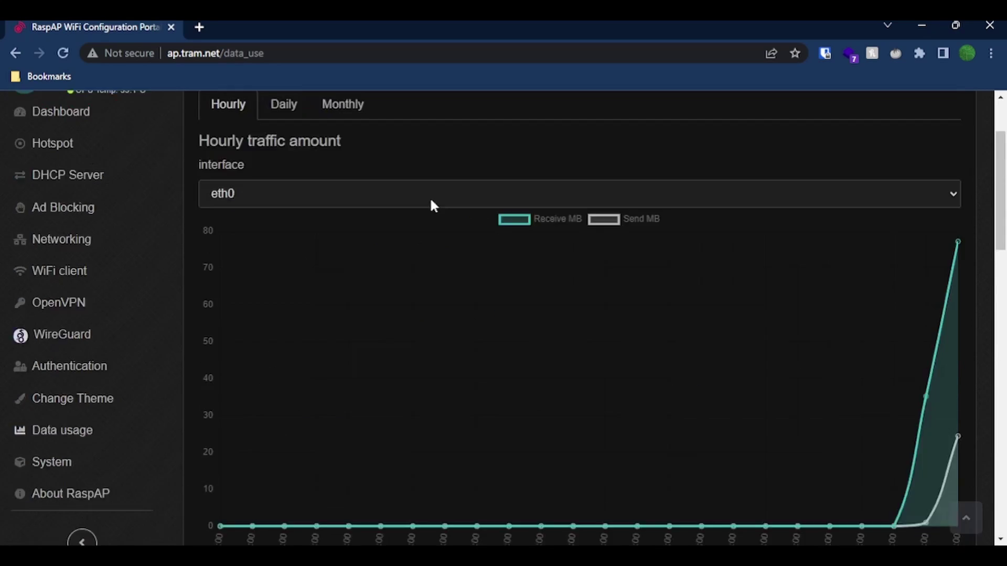
scroll(490, 387, "down", 10)
scroll(501, 366, "up", 18)
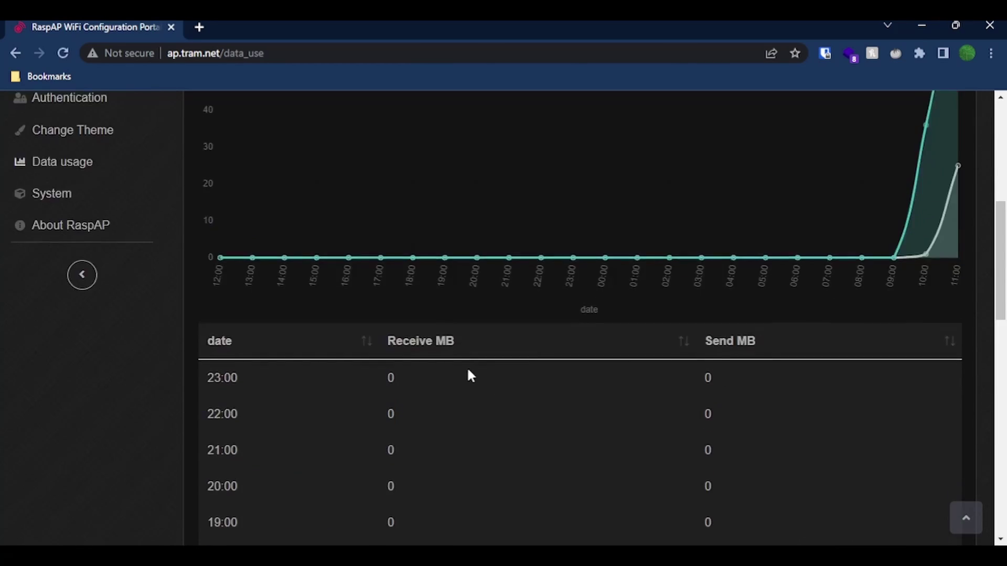
scroll(102, 398, "down", 5)
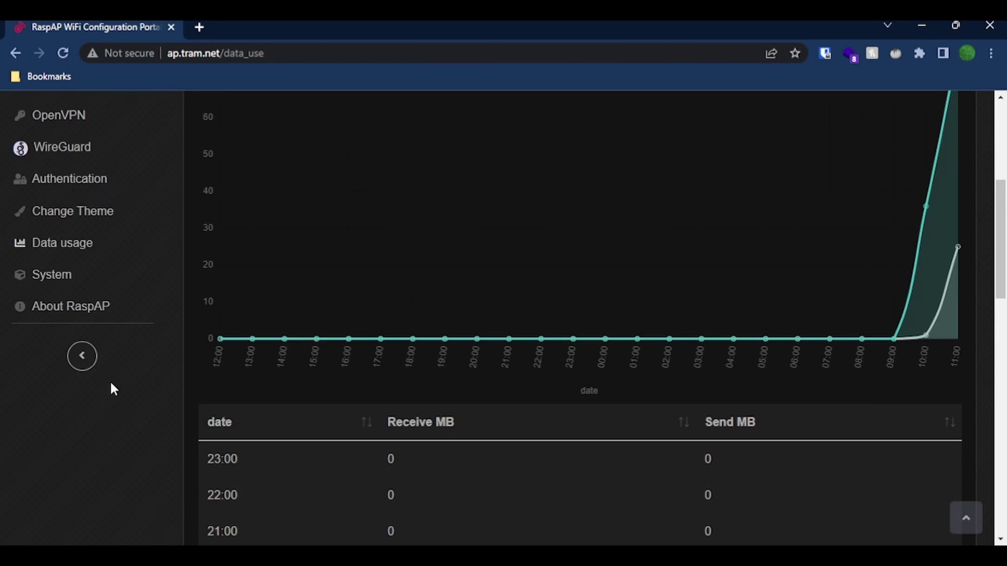
Step: View About RaspAP, then the Authentication page with the admin username and password fields
left_click(68, 309)
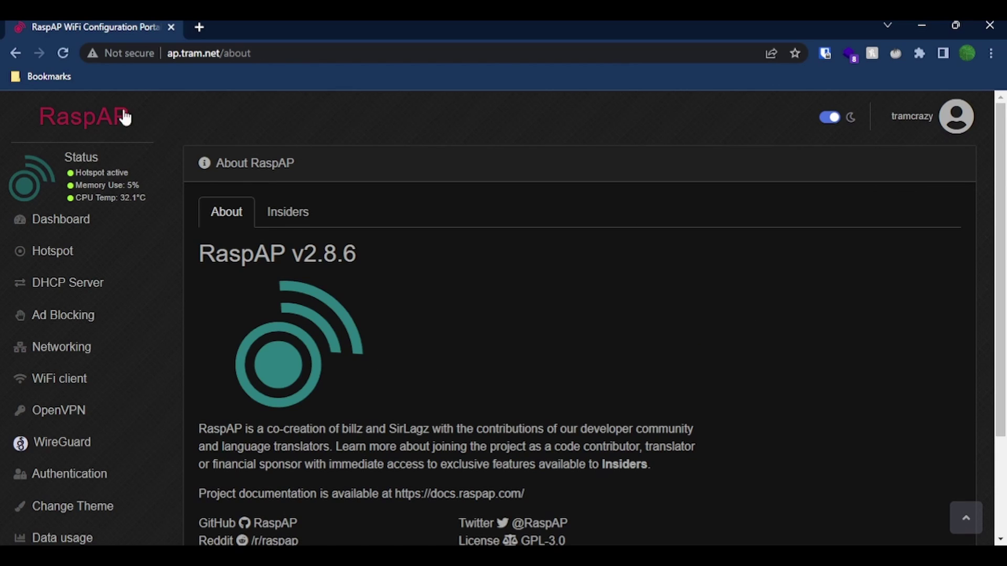
left_click(933, 120)
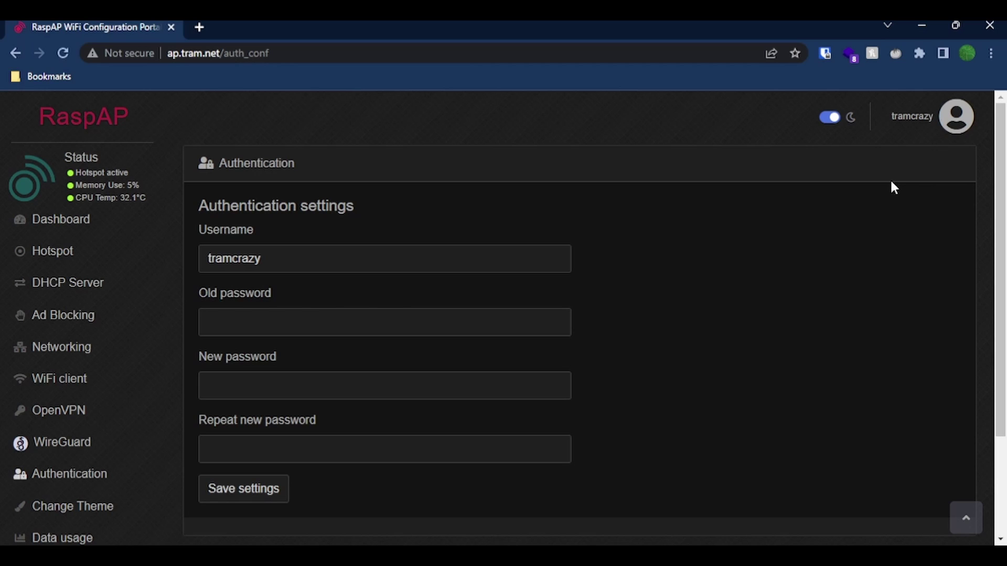
scroll(618, 323, "down", 3)
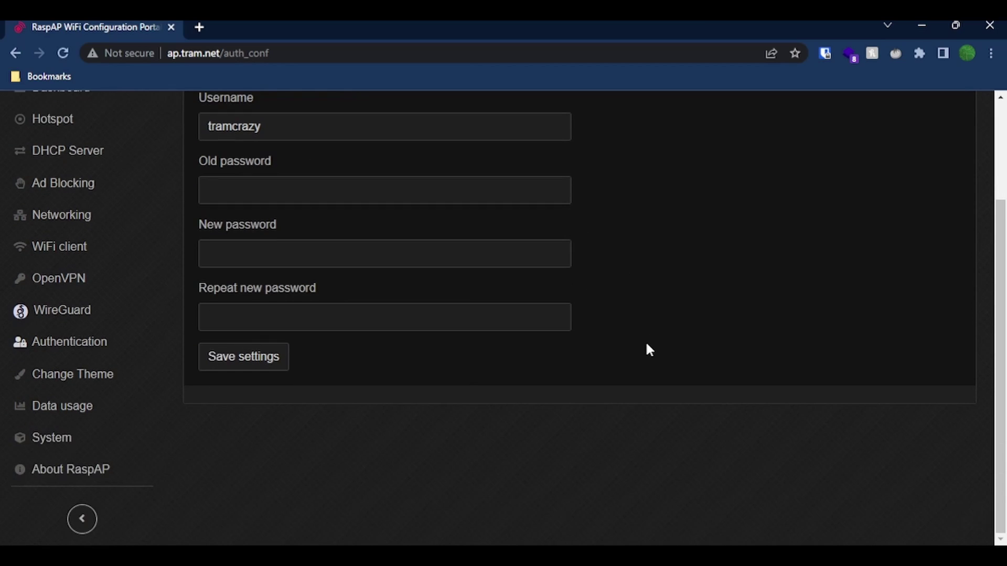
scroll(365, 464, "up", 3)
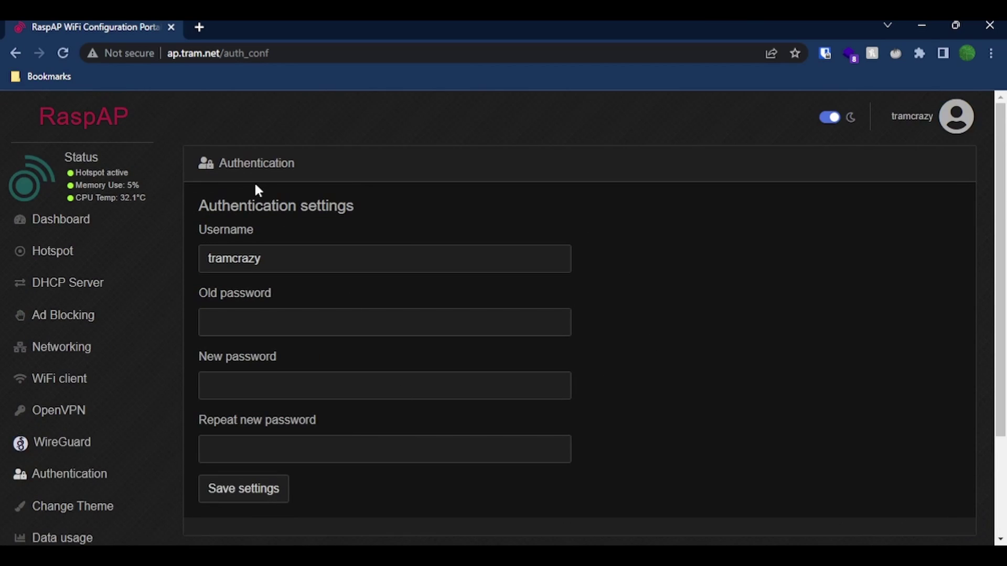